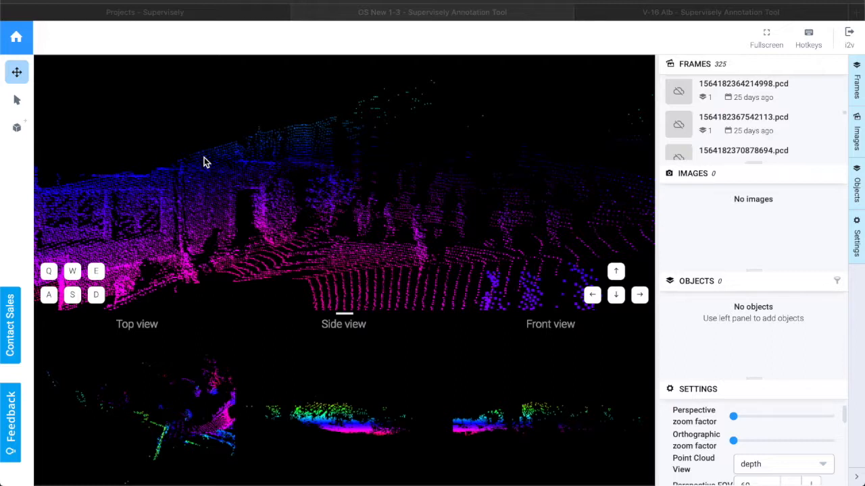
# Review the hotkey lists for general, tools, scene, objects and scene navigation, then close the hotkeys dialog.
pyautogui.click(691, 44)
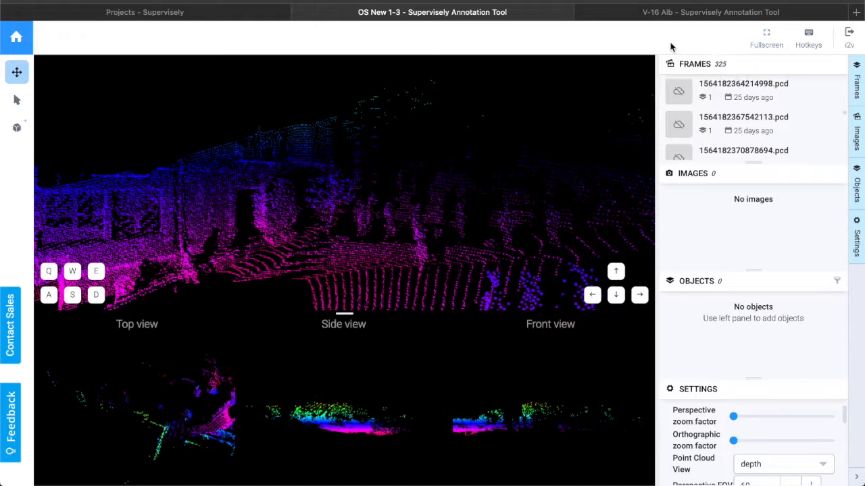
pyautogui.click(809, 37)
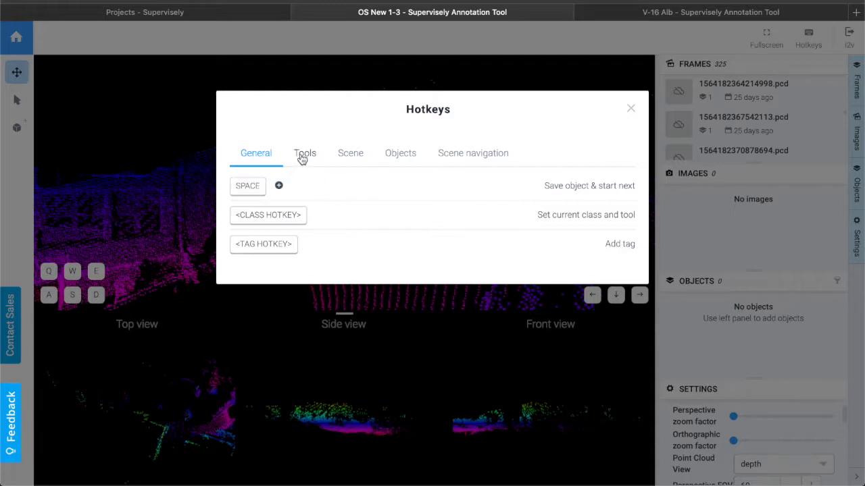
pyautogui.click(303, 154)
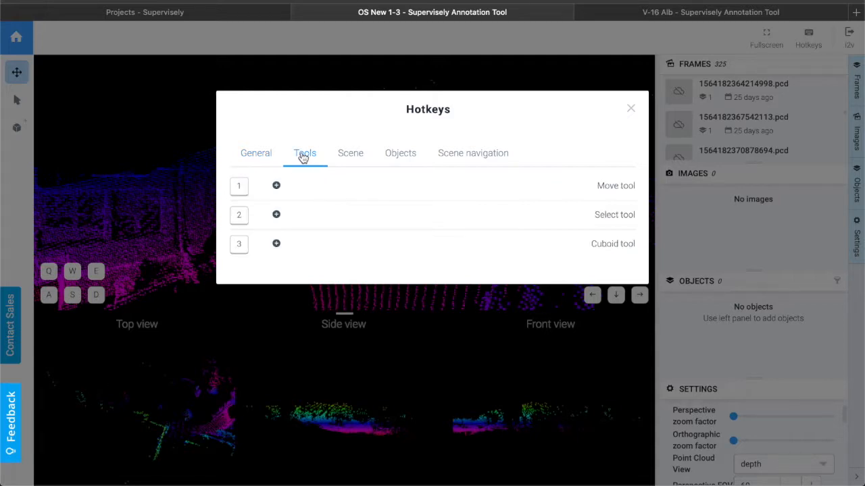
pyautogui.click(345, 155)
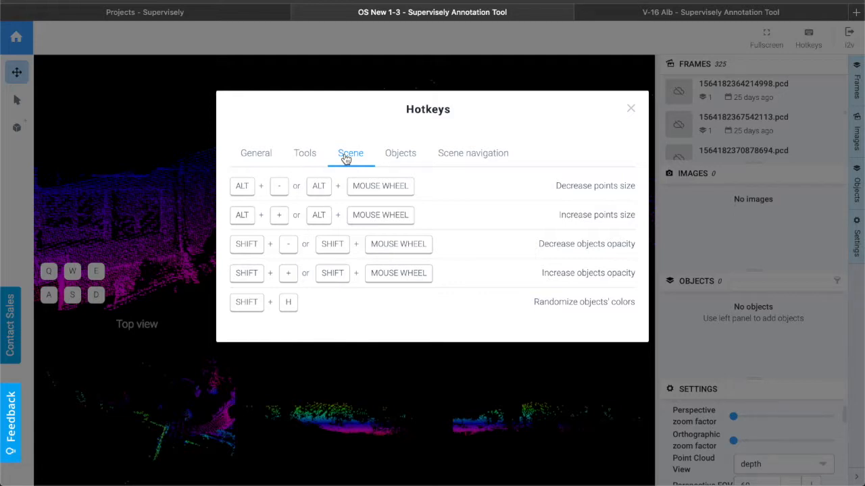
pyautogui.click(393, 158)
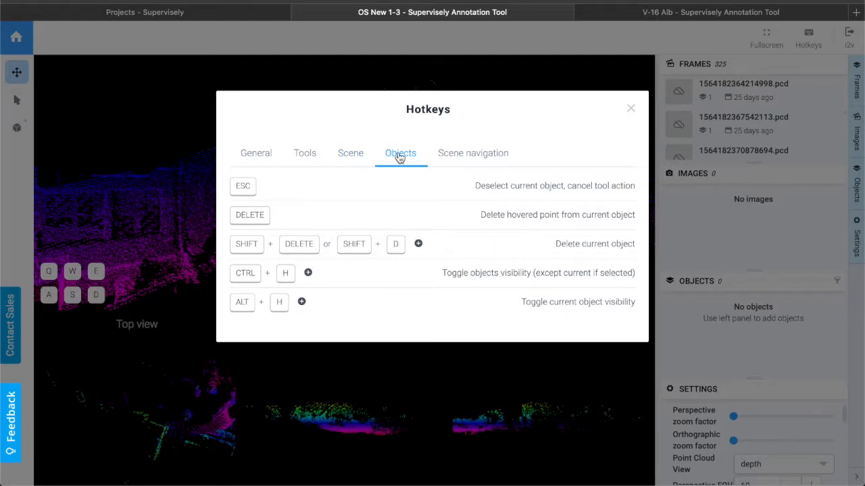
pyautogui.click(456, 155)
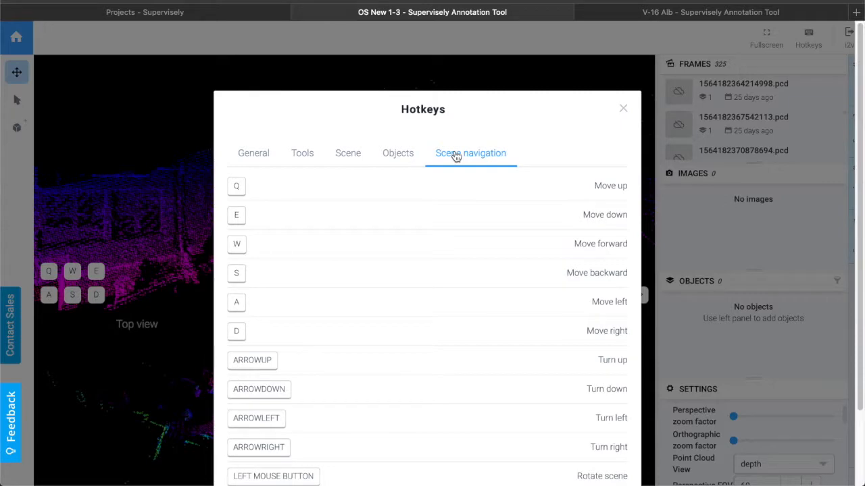
pyautogui.click(624, 109)
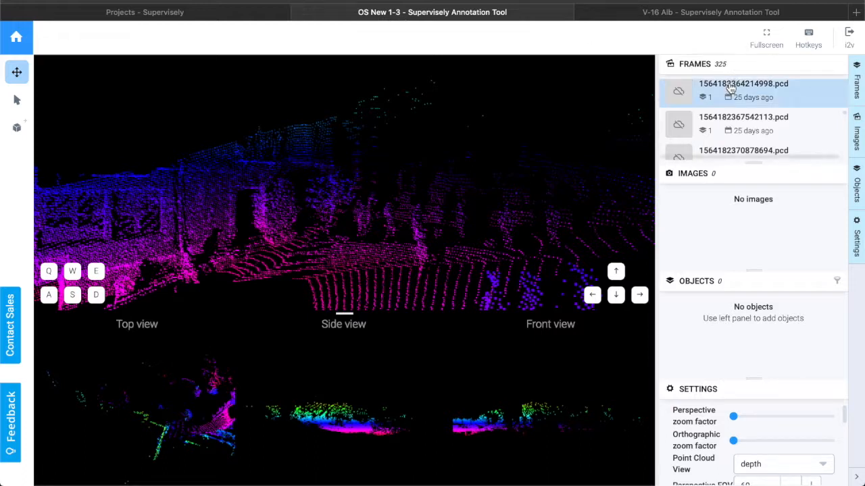
# Resize the frames and images sections of the sidebar so more frames of the list are visible.
pyautogui.moveTo(757, 162); pyautogui.dragTo(757, 245)
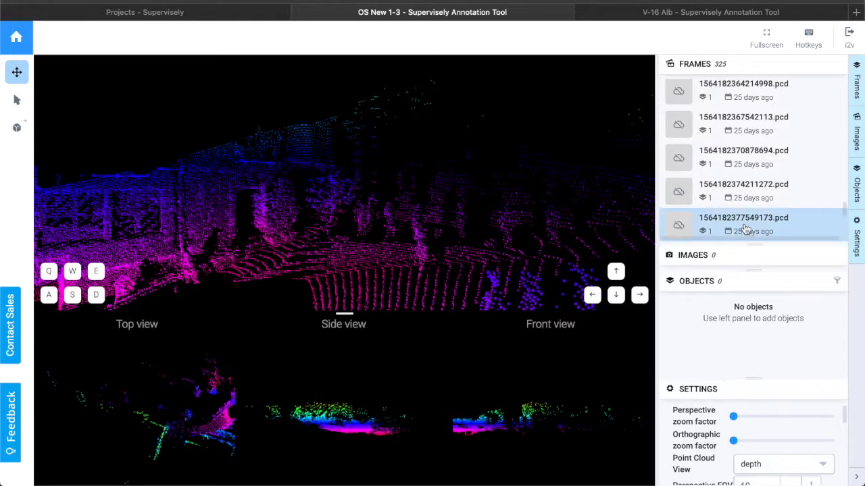
pyautogui.scroll(-1, 745, 230)
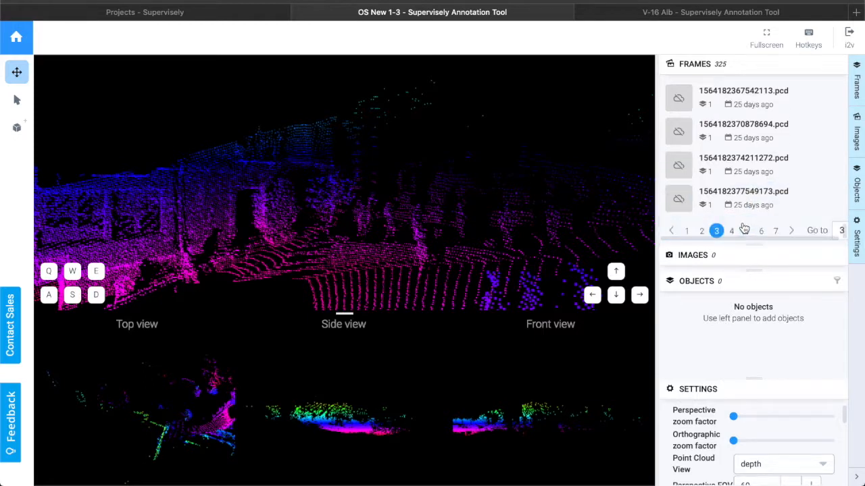
pyautogui.scroll(20, 733, 196)
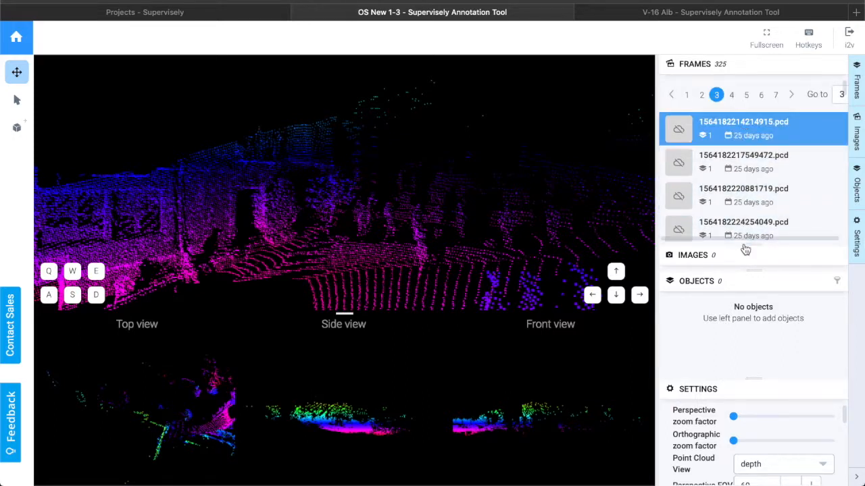
pyautogui.moveTo(747, 268); pyautogui.dragTo(748, 295)
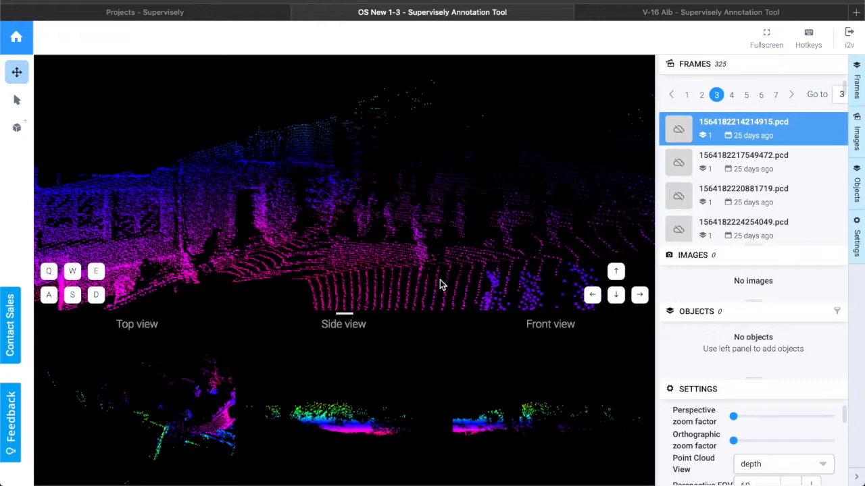
# Place a Pedestrian cuboid on the person standing in the point cloud with the Add cuboid tool.
pyautogui.click(19, 129)
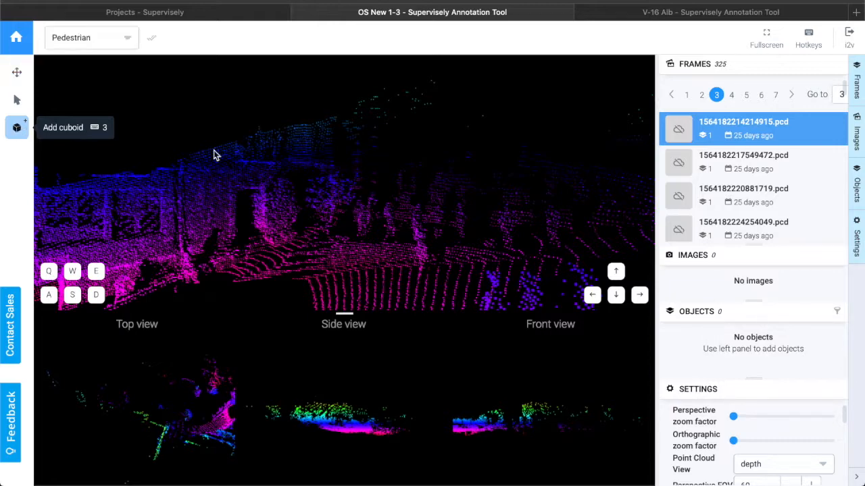
pyautogui.click(319, 197)
pyautogui.scroll(5, 423, 248)
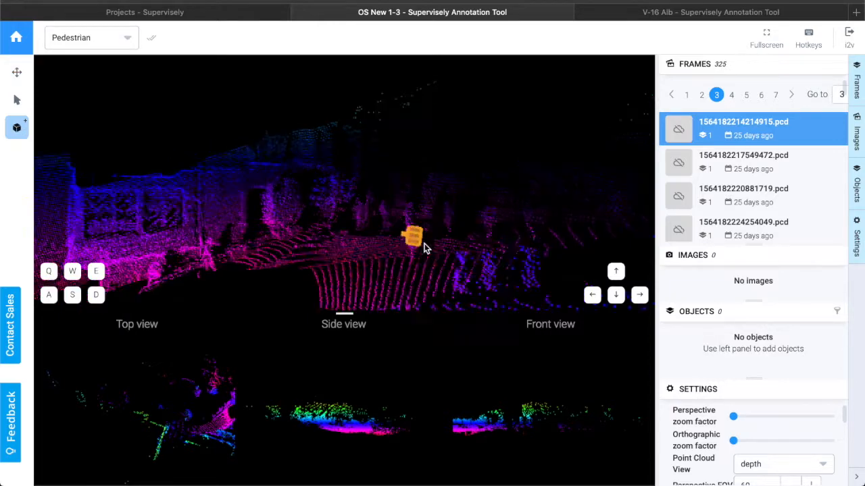
pyautogui.scroll(3, 424, 249)
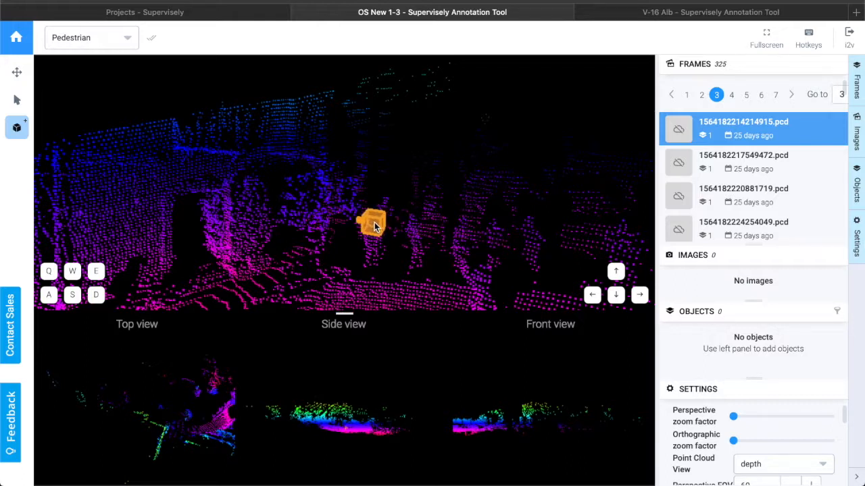
pyautogui.click(374, 221)
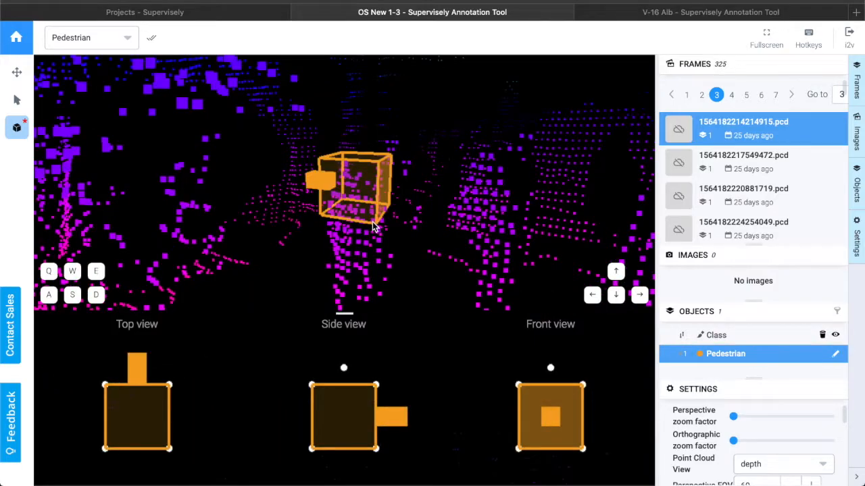
# Slightly enlarge the cuboid's footprint from its corner in the top view.
pyautogui.moveTo(427, 235); pyautogui.dragTo(335, 234)
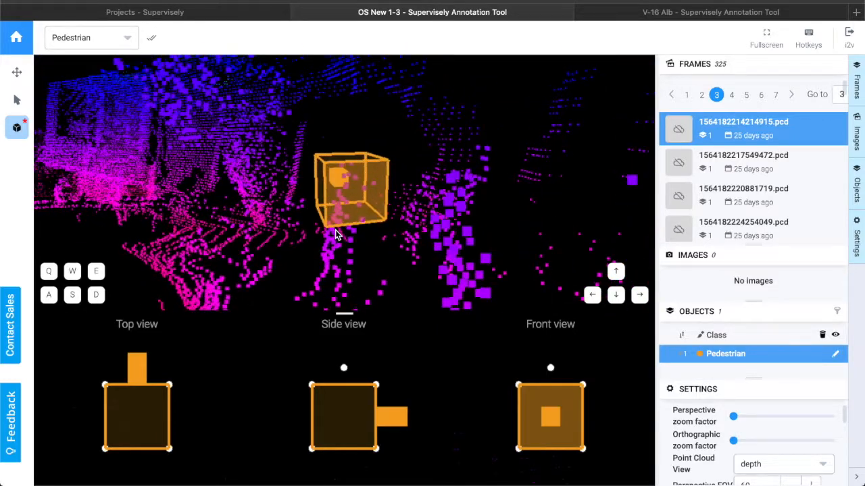
pyautogui.moveTo(338, 234); pyautogui.dragTo(264, 284)
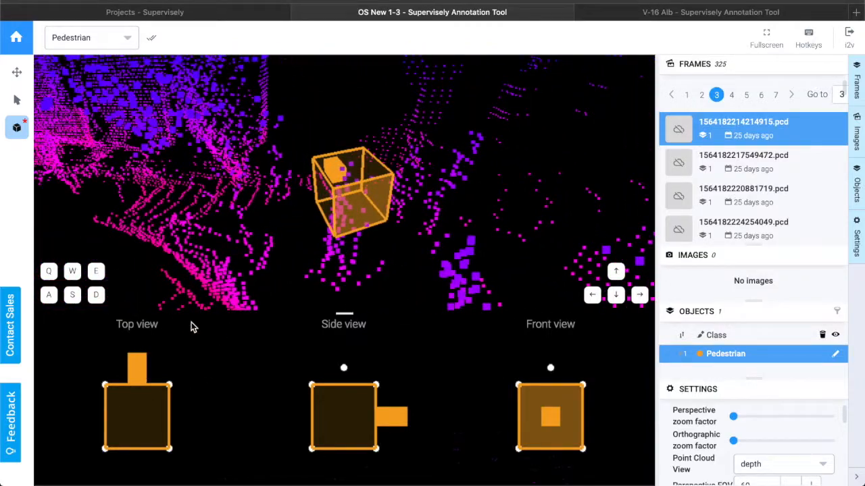
pyautogui.moveTo(341, 313); pyautogui.dragTo(341, 322)
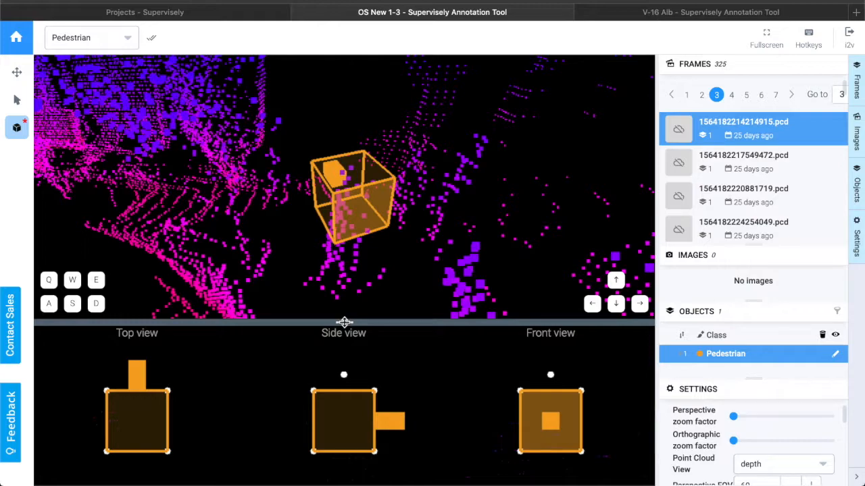
pyautogui.moveTo(344, 322)
pyautogui.mouseDown()
pyautogui.moveTo(342, 286)
pyautogui.moveTo(343, 309)
pyautogui.mouseUp()
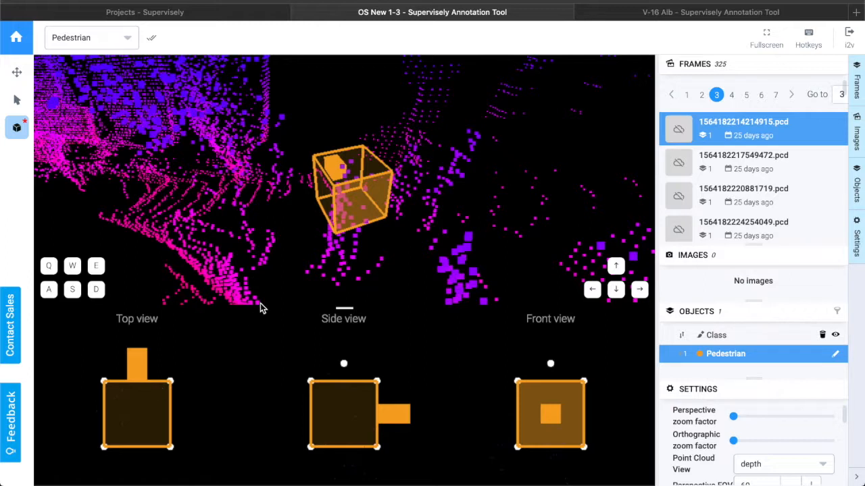
pyautogui.moveTo(149, 396)
pyautogui.mouseDown()
pyautogui.moveTo(158, 402)
pyautogui.moveTo(151, 407)
pyautogui.moveTo(162, 399)
pyautogui.moveTo(153, 394)
pyautogui.mouseUp()
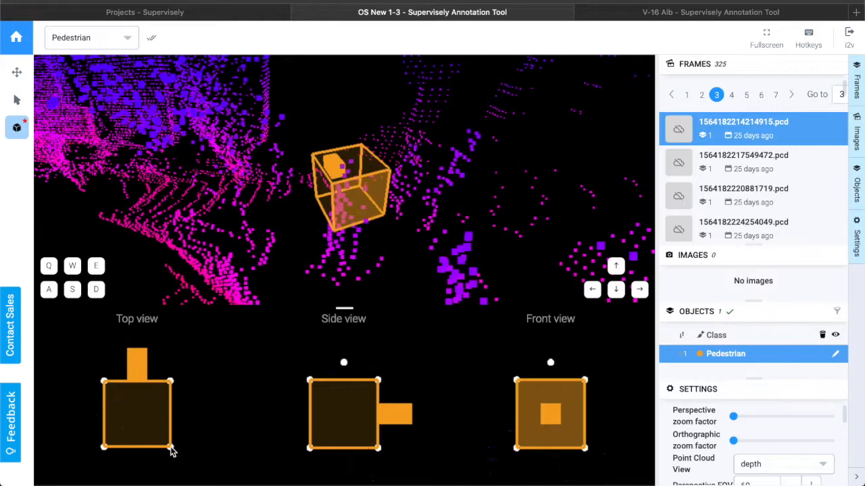
# Stretch the cuboid taller in the side view so it covers the pedestrian's full height.
pyautogui.moveTo(255, 268); pyautogui.dragTo(320, 267)
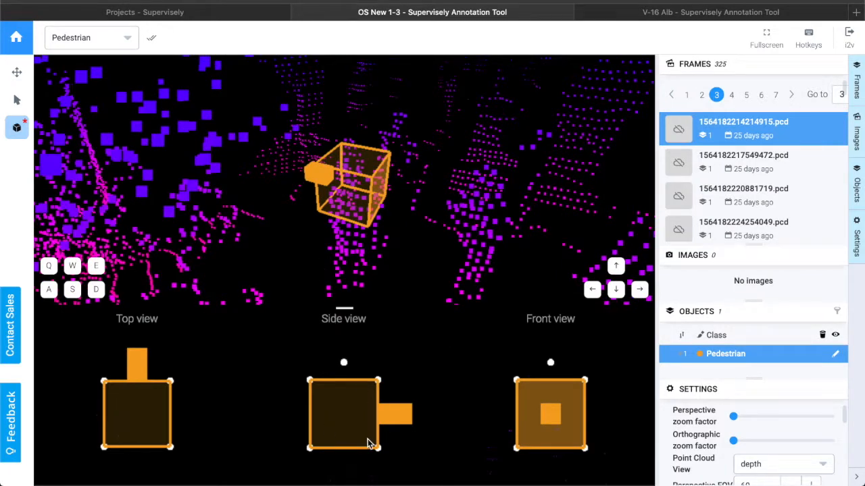
pyautogui.scroll(-3, 358, 433)
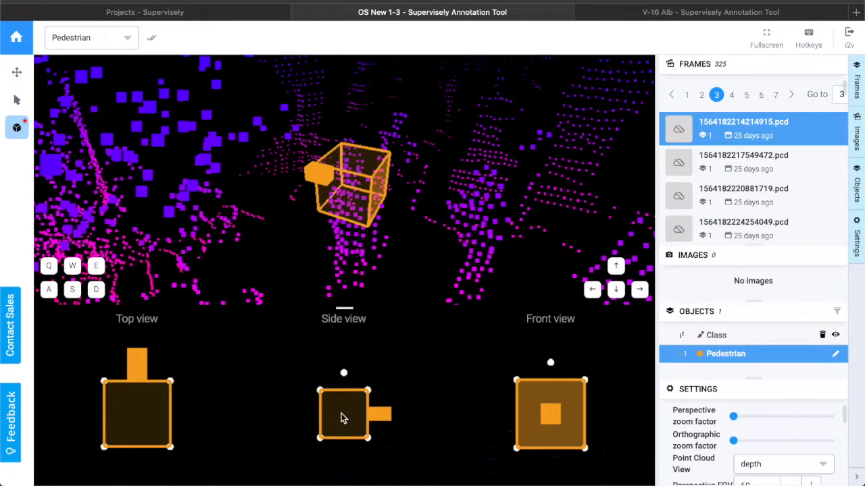
pyautogui.scroll(3, 342, 418)
pyautogui.scroll(-3, 342, 418)
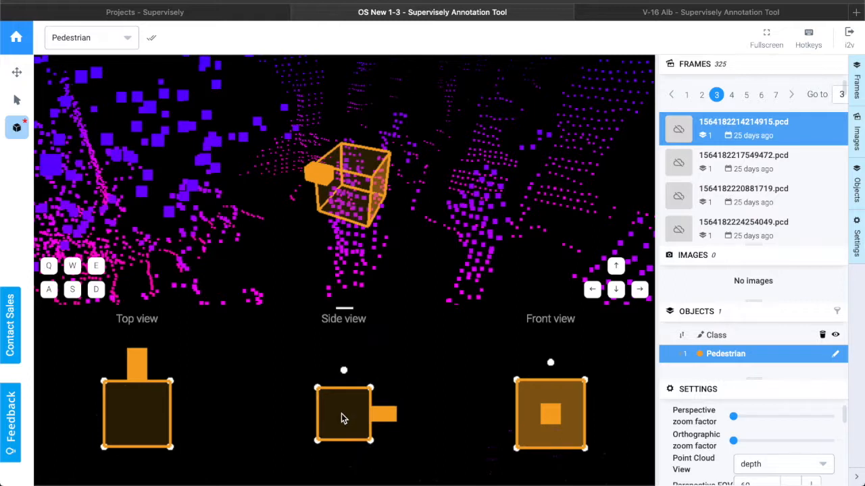
pyautogui.scroll(-2, 341, 418)
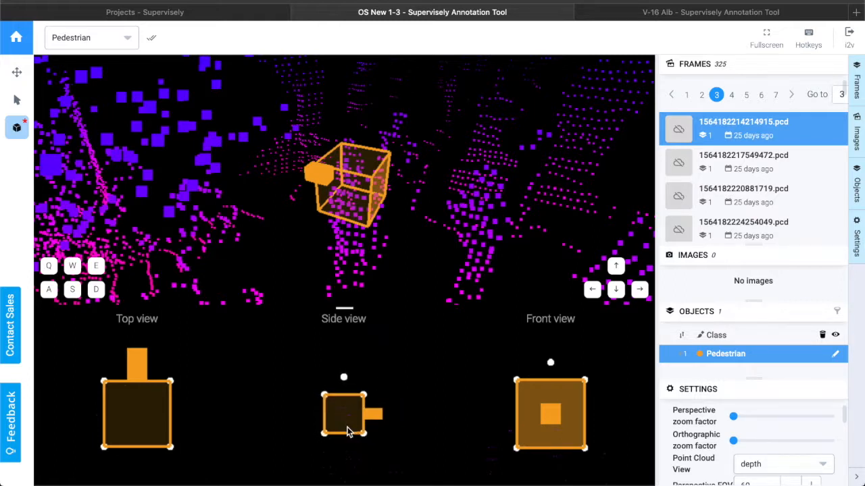
pyautogui.moveTo(363, 434); pyautogui.dragTo(369, 466)
pyautogui.moveTo(369, 468); pyautogui.dragTo(375, 476)
pyautogui.moveTo(378, 299); pyautogui.dragTo(374, 271)
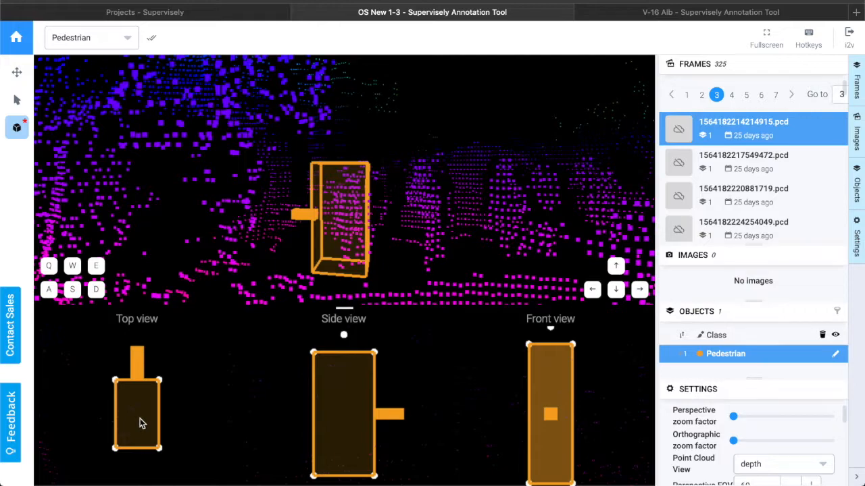
# Shift the cuboid and widen its footprint in the top view to fit the pedestrian's points.
pyautogui.moveTo(139, 423); pyautogui.dragTo(132, 420)
pyautogui.moveTo(428, 257); pyautogui.dragTo(287, 254)
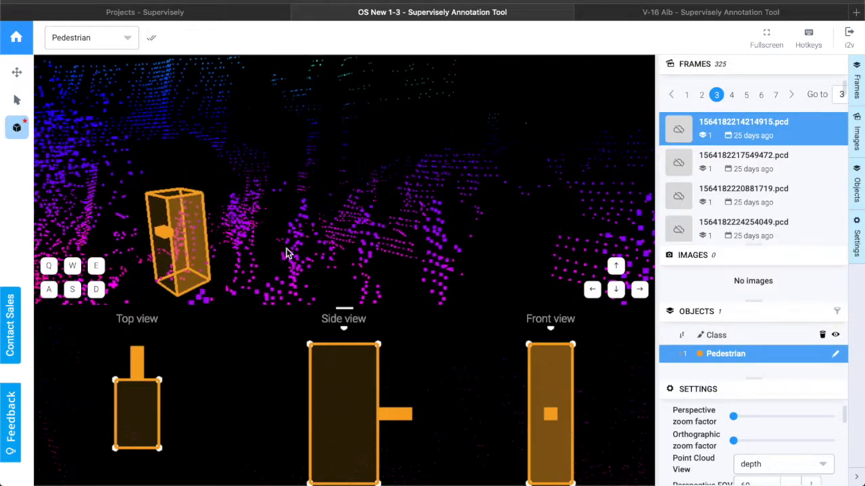
pyautogui.press('Left')
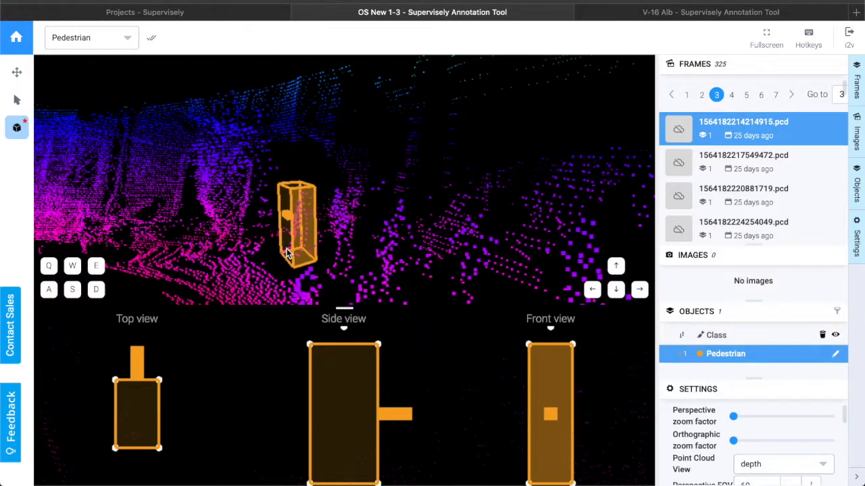
pyautogui.scroll(-4, 333, 257)
pyautogui.scroll(7, 327, 258)
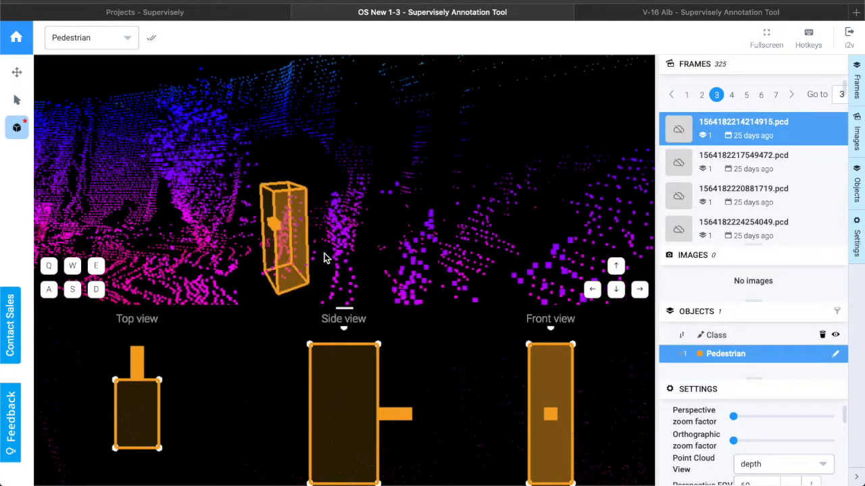
pyautogui.scroll(2, 324, 258)
pyautogui.press('Up')
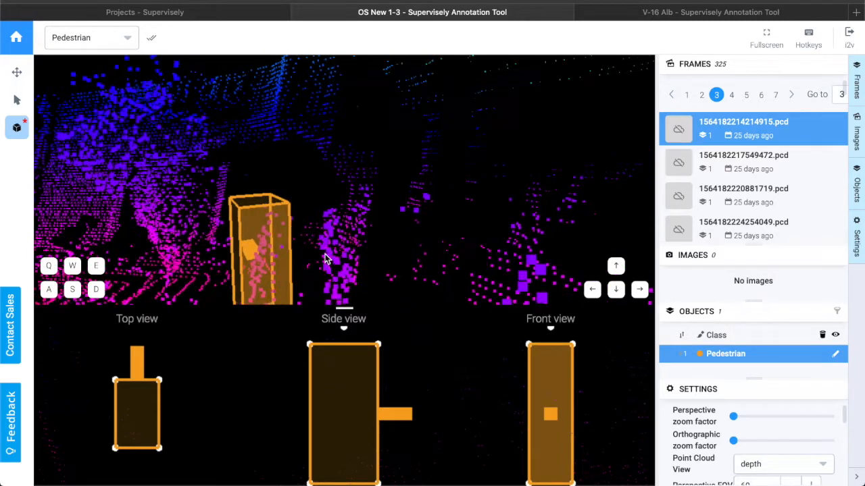
pyautogui.press('Down')
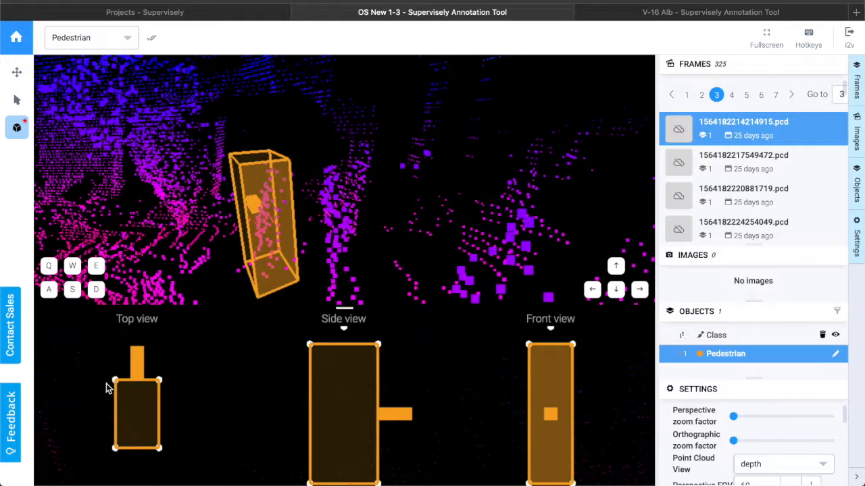
pyautogui.moveTo(114, 381); pyautogui.dragTo(168, 384)
pyautogui.moveTo(289, 267); pyautogui.dragTo(223, 256)
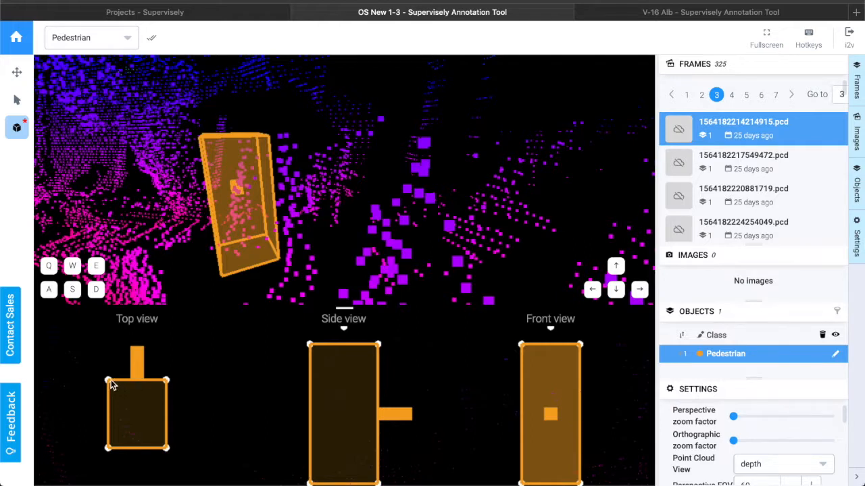
pyautogui.moveTo(110, 383); pyautogui.dragTo(105, 385)
# Extend the cuboid's footprint depth by pulling out its corner in the top view.
pyautogui.moveTo(221, 267); pyautogui.dragTo(255, 269)
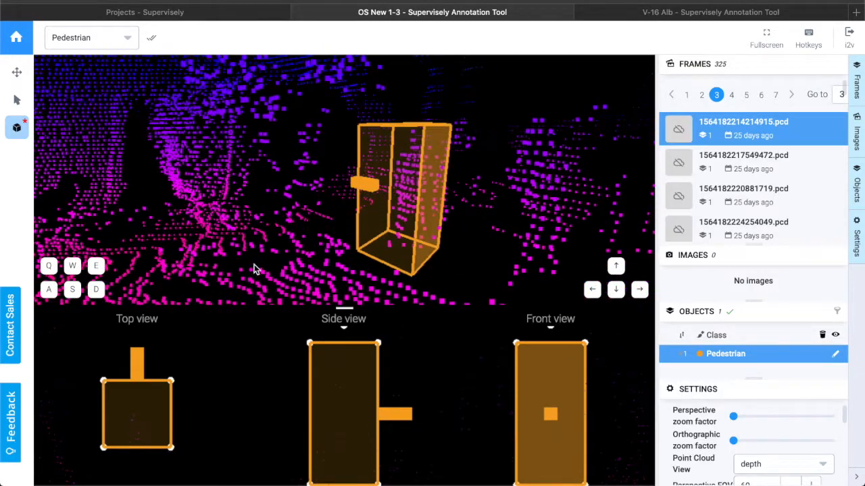
pyautogui.press('Right')
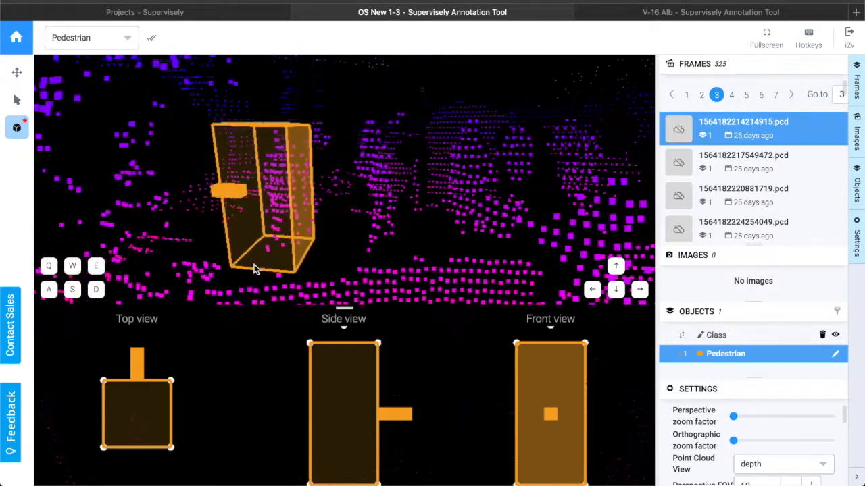
pyautogui.moveTo(239, 262); pyautogui.dragTo(252, 262)
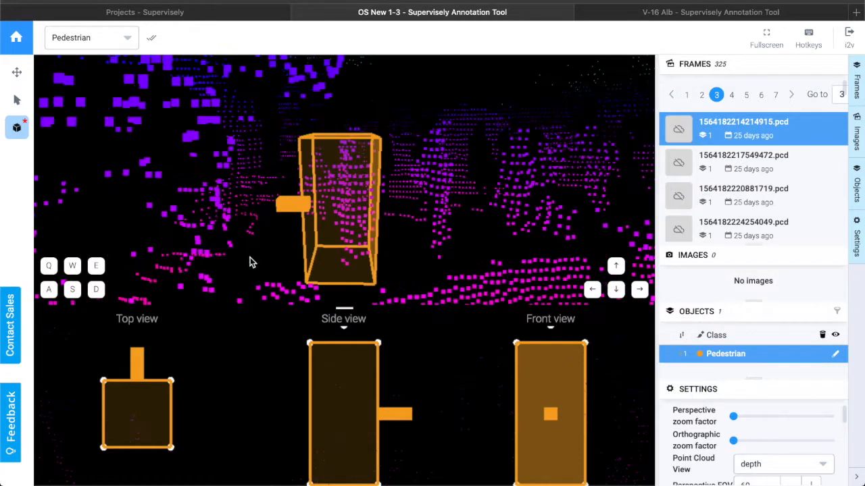
pyautogui.moveTo(170, 448); pyautogui.dragTo(170, 459)
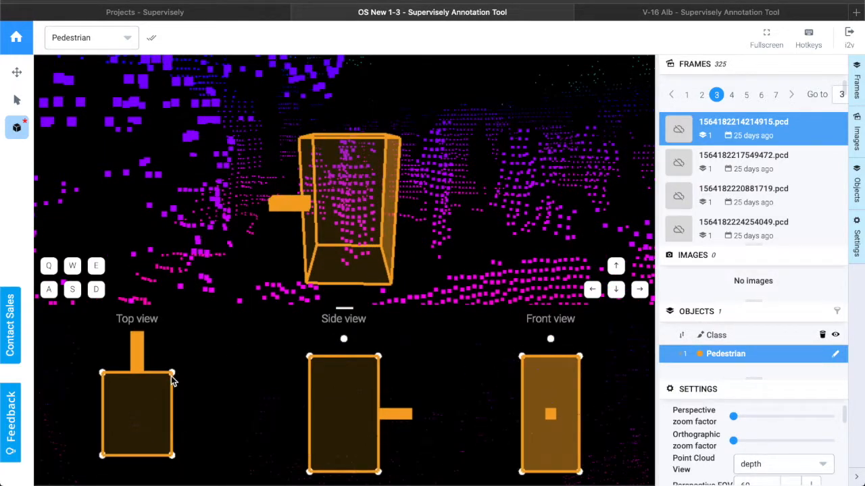
# Fine-tune the first cuboid's footprint in the top view and its height in the side view.
pyautogui.moveTo(171, 379); pyautogui.dragTo(171, 383)
pyautogui.moveTo(382, 263)
pyautogui.mouseDown()
pyautogui.moveTo(377, 258)
pyautogui.moveTo(377, 267)
pyautogui.mouseUp()
pyautogui.moveTo(376, 347); pyautogui.dragTo(377, 342)
pyautogui.moveTo(457, 241); pyautogui.dragTo(326, 248)
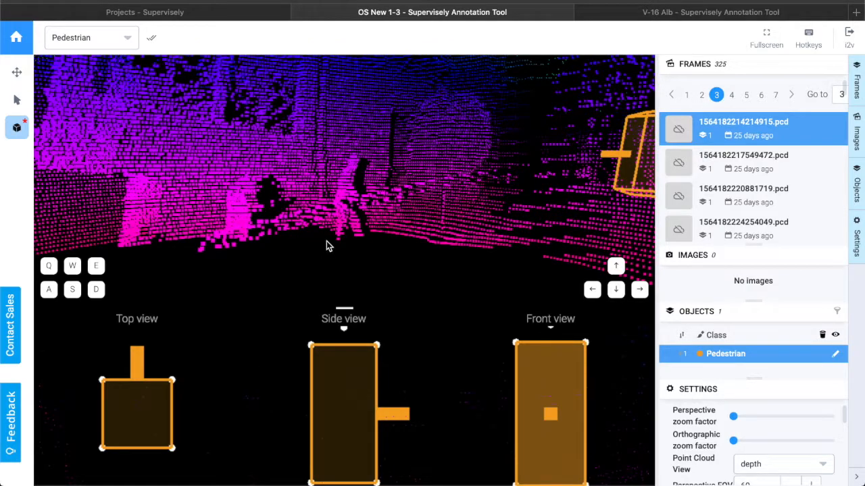
# Add a second Pedestrian cuboid on another pedestrian in the point cloud.
pyautogui.scroll(-5, 327, 246)
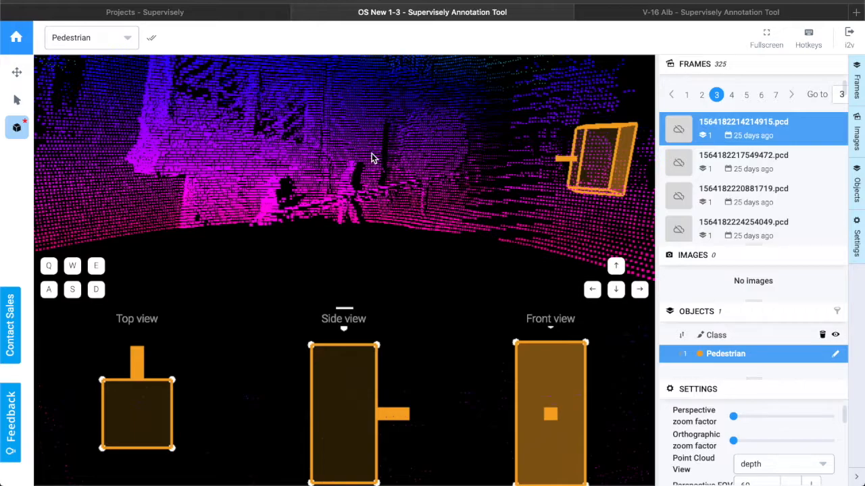
pyautogui.moveTo(337, 195); pyautogui.dragTo(336, 212)
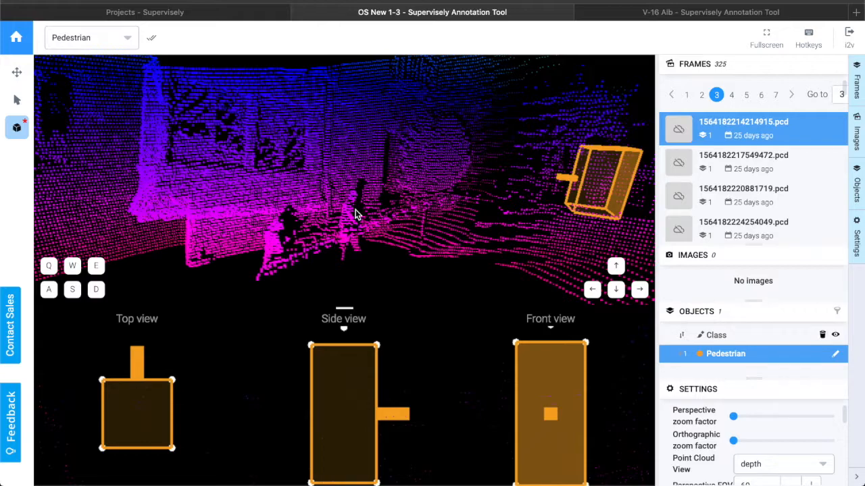
pyautogui.scroll(4, 342, 213)
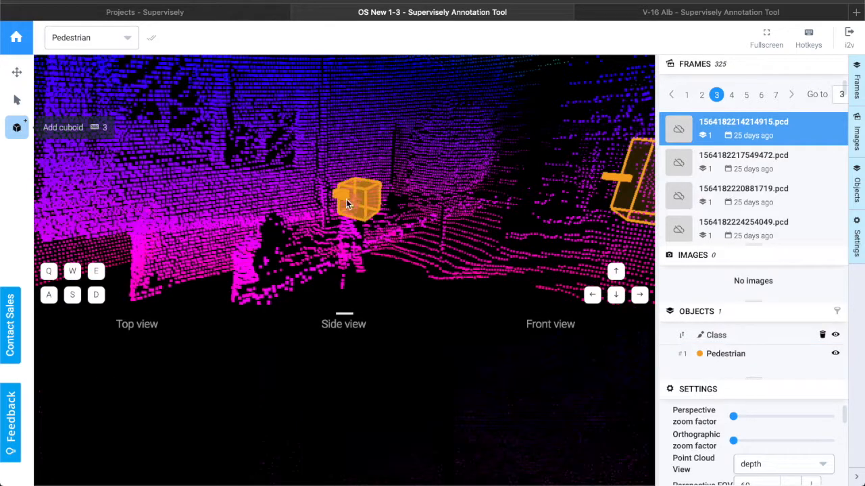
pyautogui.click(352, 203)
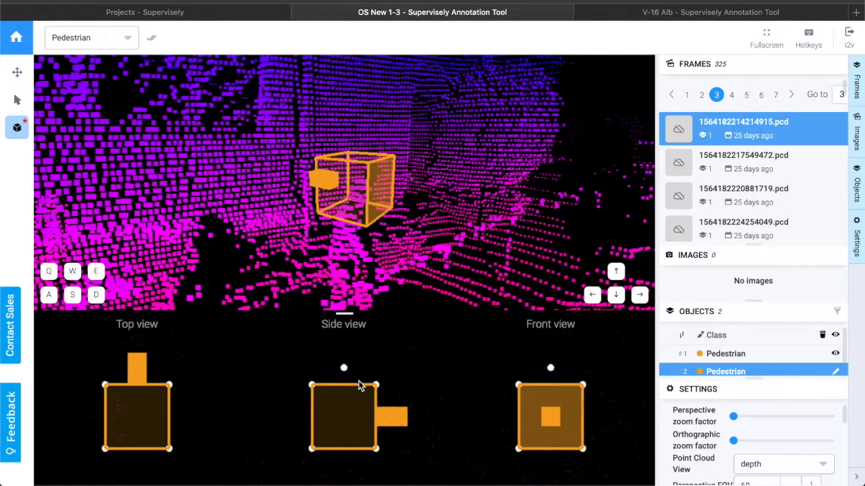
# Shrink the second cuboid's footprint from its corner in the top view.
pyautogui.scroll(-3, 358, 392)
pyautogui.scroll(-2, 196, 406)
pyautogui.scroll(-1, 195, 405)
pyautogui.moveTo(131, 423); pyautogui.dragTo(118, 418)
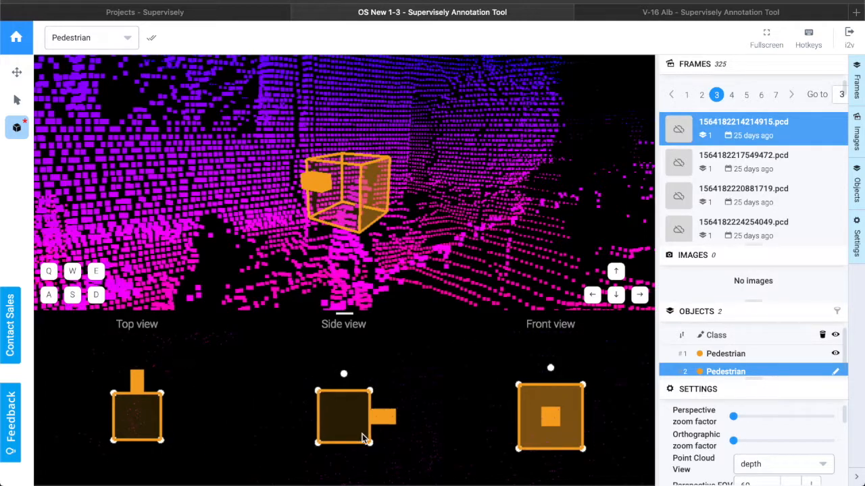
# Stretch the second cuboid taller in the side view to cover the pedestrian's full height.
pyautogui.moveTo(374, 449); pyautogui.dragTo(370, 484)
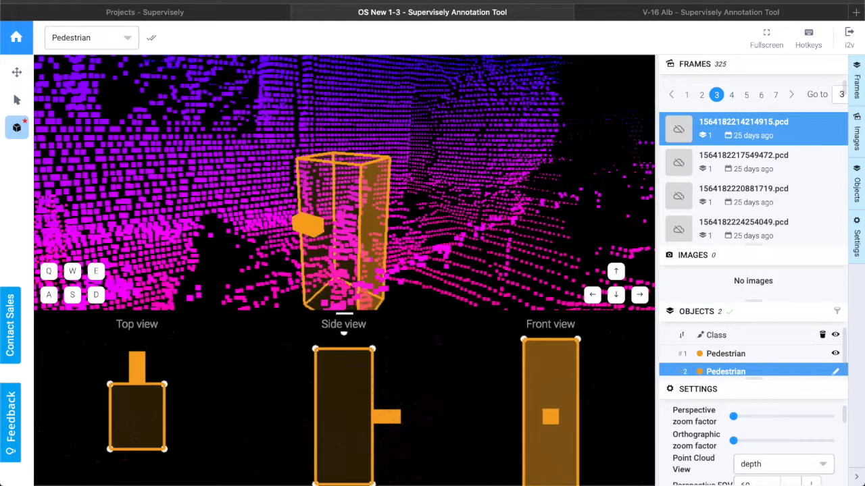
pyautogui.moveTo(386, 251); pyautogui.dragTo(355, 253)
pyautogui.scroll(-5, 347, 241)
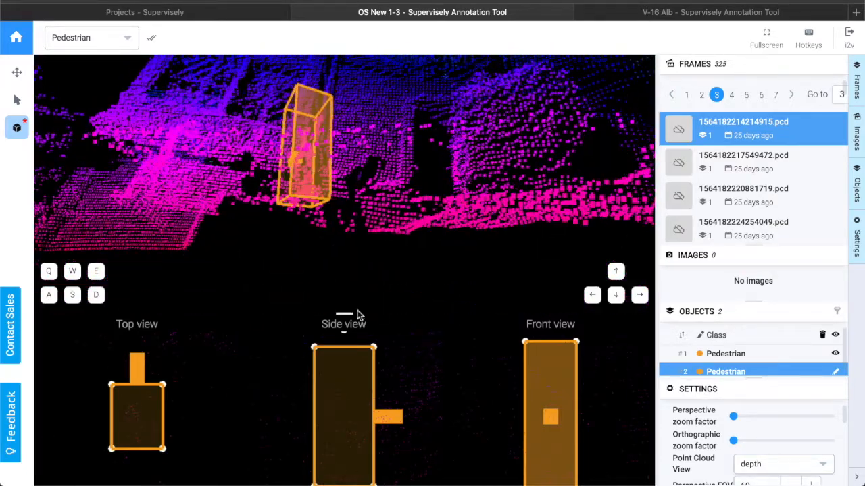
pyautogui.scroll(-5, 365, 450)
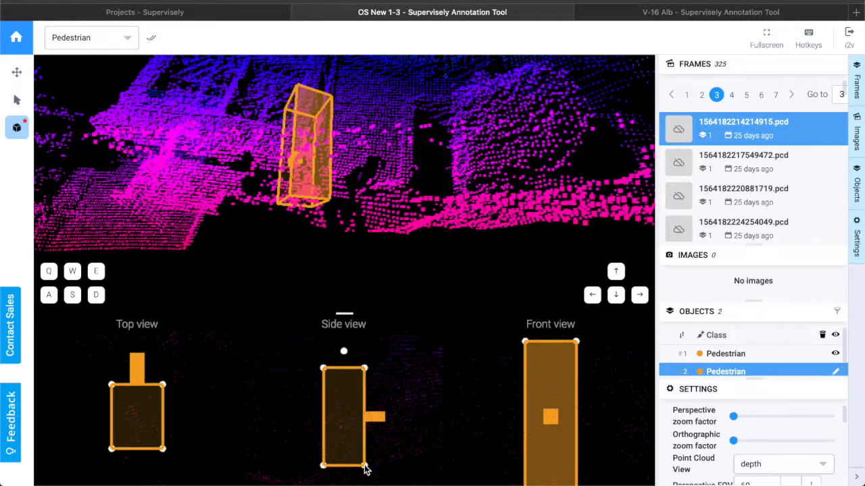
pyautogui.moveTo(364, 469); pyautogui.dragTo(363, 473)
# Orbit and zoom around the second cuboid to inspect how it fits the pedestrian's points.
pyautogui.moveTo(302, 223); pyautogui.dragTo(313, 228)
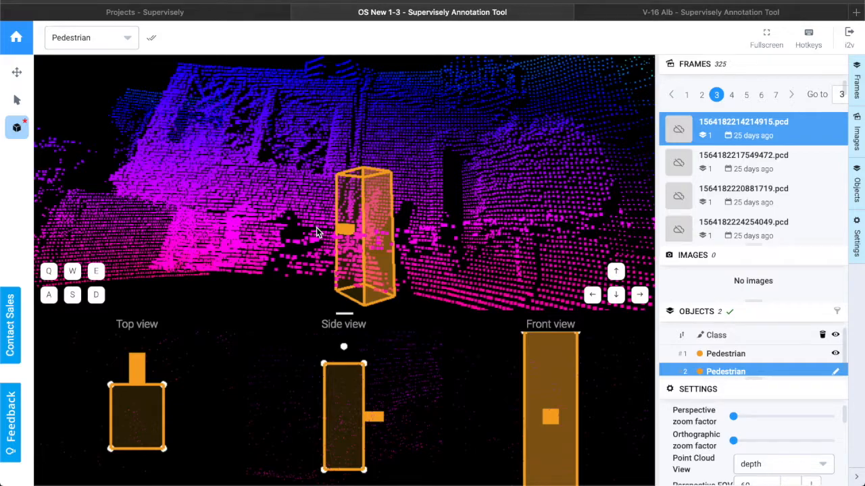
pyautogui.press('Right')
pyautogui.moveTo(280, 261); pyautogui.dragTo(309, 261)
pyautogui.press('Left')
pyautogui.press('Left')
pyautogui.press('Left')
pyautogui.press('Left')
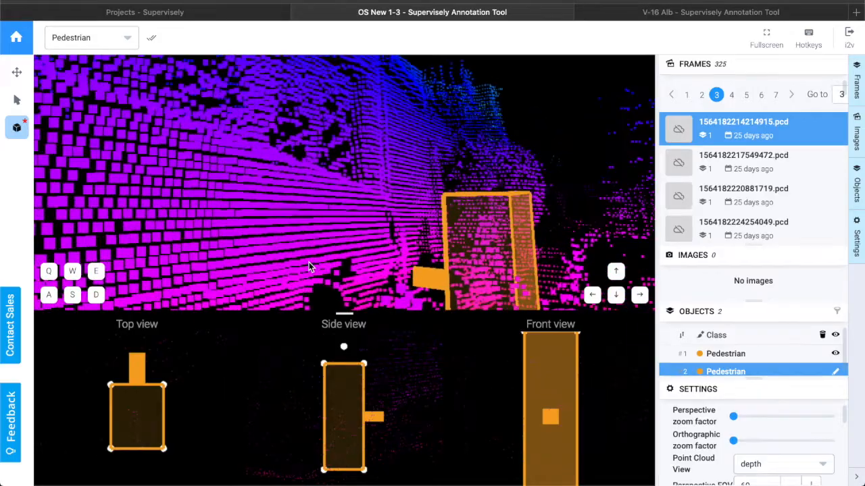
pyautogui.press('Right')
pyautogui.press('Right')
pyautogui.press('Right')
pyautogui.press('Right')
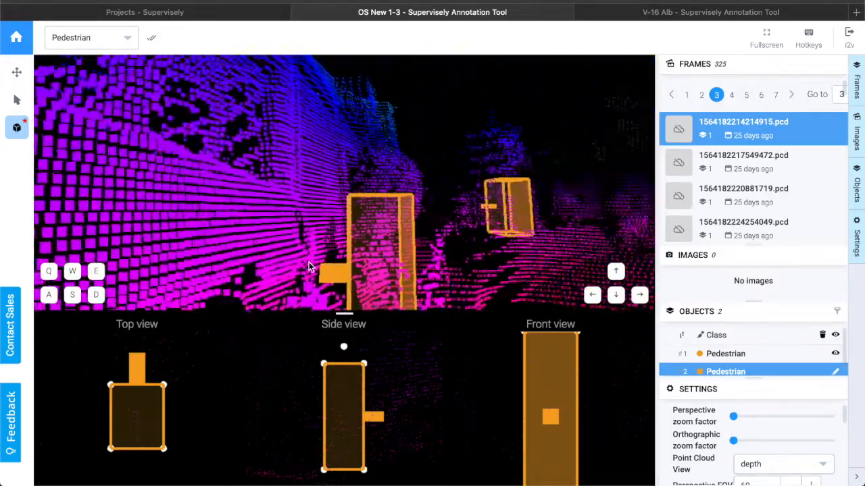
pyautogui.moveTo(231, 233); pyautogui.dragTo(241, 231)
pyautogui.press('Left')
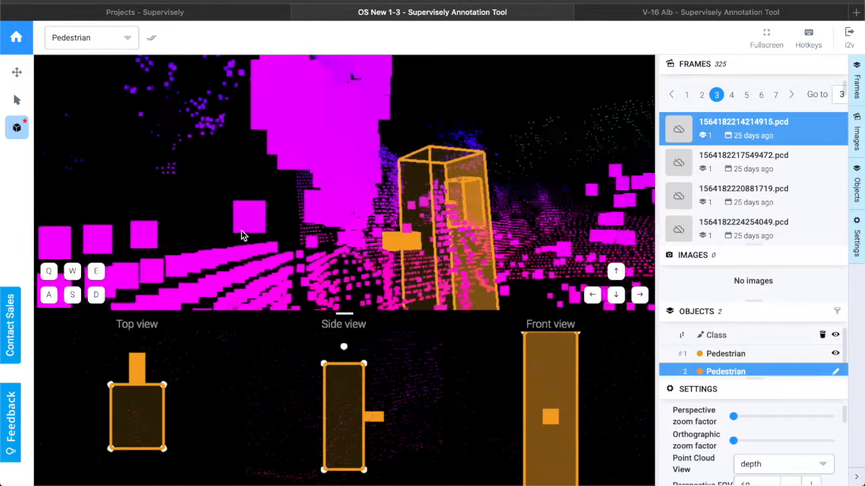
pyautogui.press('Right')
pyautogui.press('Right')
pyautogui.press('Right')
pyautogui.press('Right')
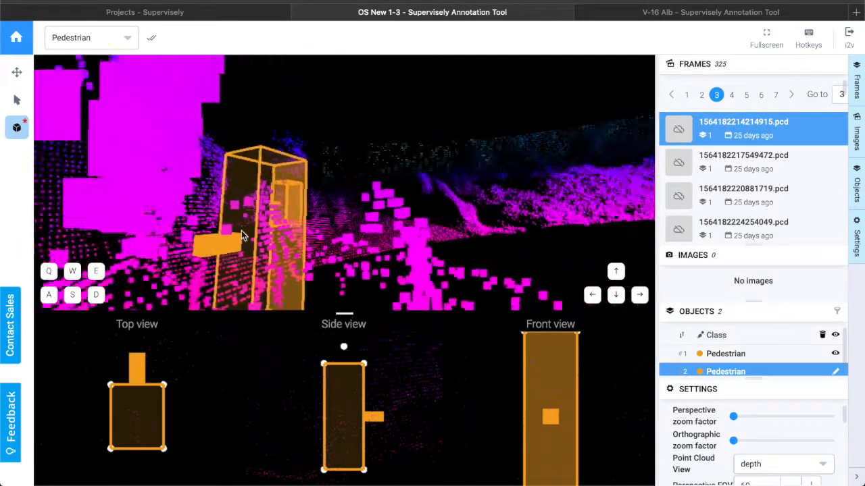
pyautogui.moveTo(313, 229); pyautogui.dragTo(319, 230)
pyautogui.scroll(5, 321, 231)
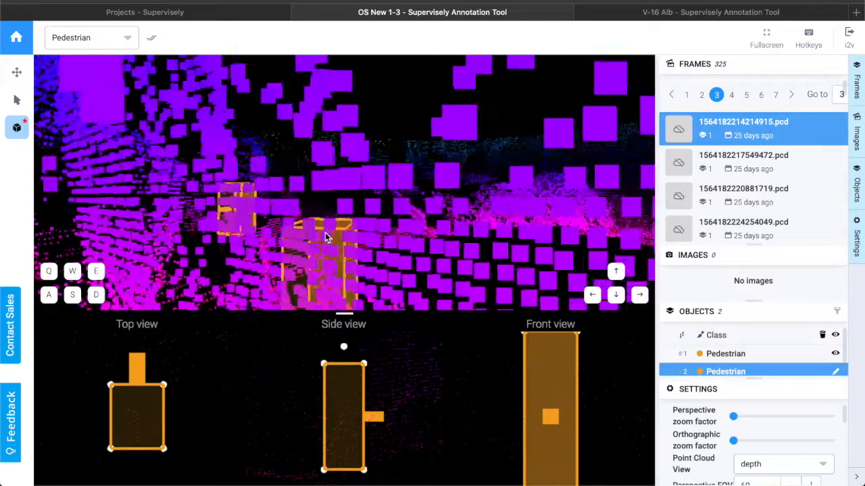
pyautogui.scroll(3, 326, 227)
pyautogui.scroll(2, 326, 226)
pyautogui.scroll(-5, 326, 226)
pyautogui.scroll(3, 327, 226)
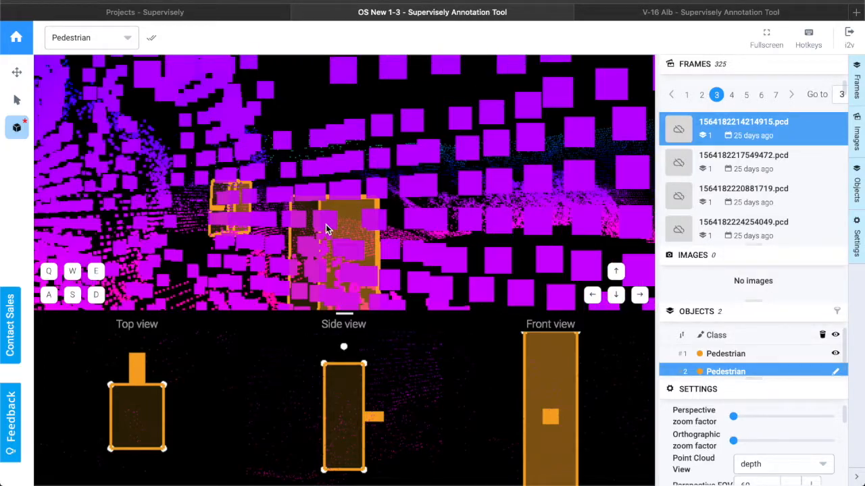
pyautogui.scroll(8, 326, 222)
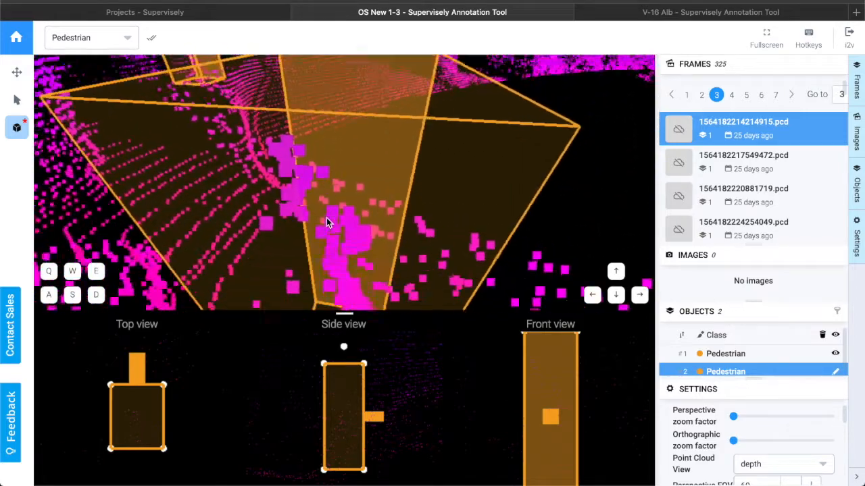
pyautogui.scroll(-8, 328, 219)
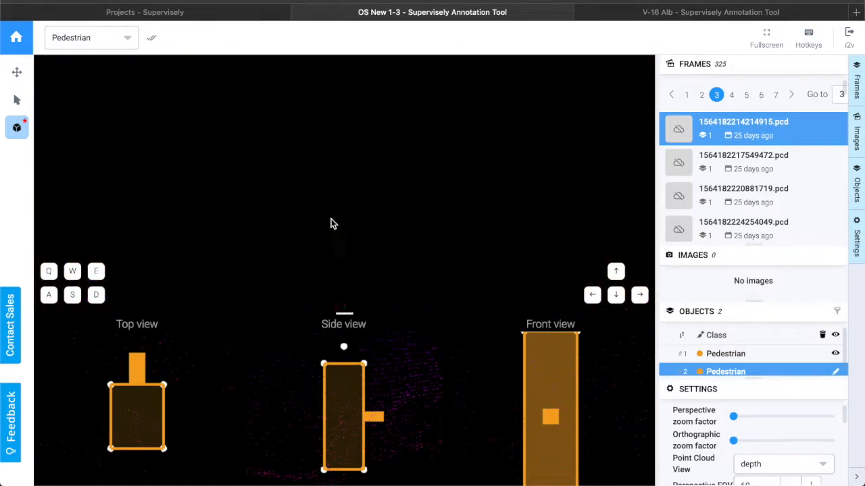
# Enlarge the second cuboid's footprint from its corner in the top view.
pyautogui.press('q')
pyautogui.press('e')
pyautogui.scroll(5, 342, 210)
pyautogui.scroll(-4, 341, 210)
pyautogui.scroll(1, 341, 212)
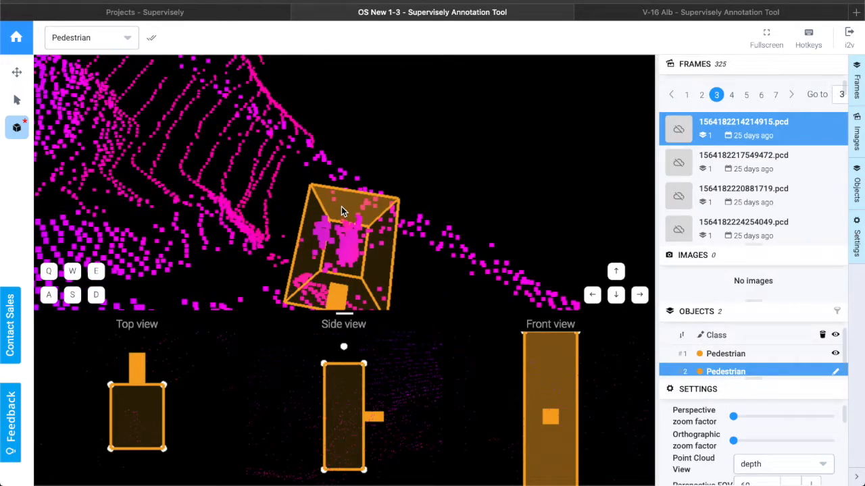
pyautogui.scroll(2, 341, 206)
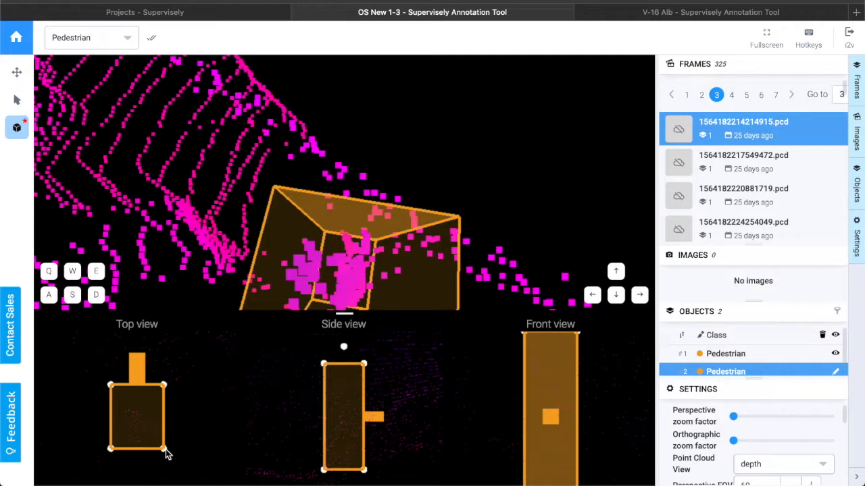
pyautogui.moveTo(165, 449); pyautogui.dragTo(168, 458)
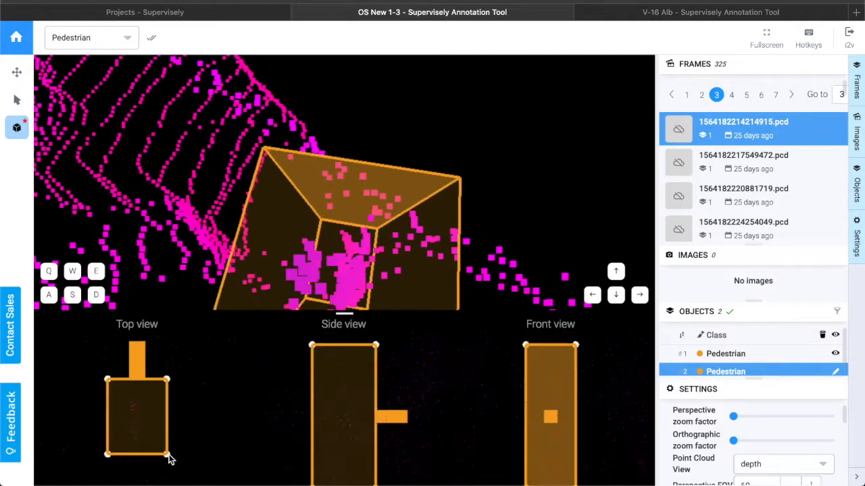
# Orbit around the scene to check the second cuboid's fit from several angles.
pyautogui.moveTo(408, 266); pyautogui.dragTo(328, 265)
pyautogui.press('s')
pyautogui.press('s')
pyautogui.press('Up')
pyautogui.press('Up')
pyautogui.press('Left')
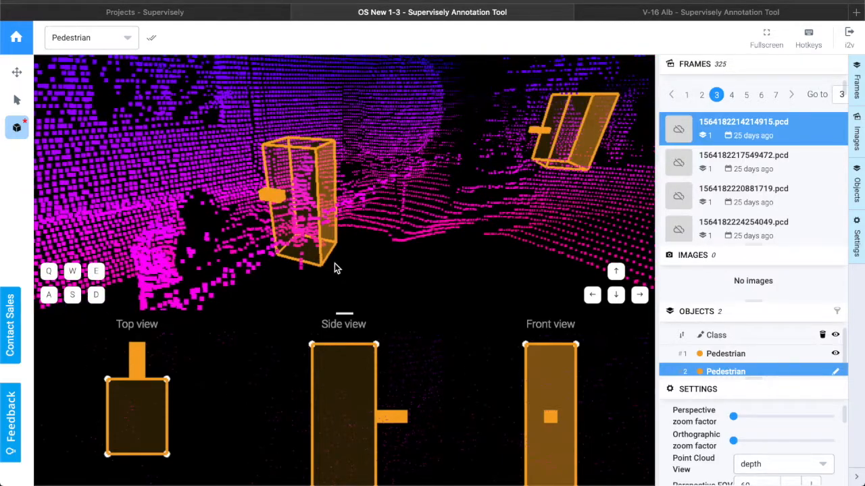
pyautogui.press('Right')
pyautogui.moveTo(262, 242)
pyautogui.mouseDown()
pyautogui.moveTo(250, 241)
pyautogui.moveTo(262, 243)
pyautogui.mouseUp()
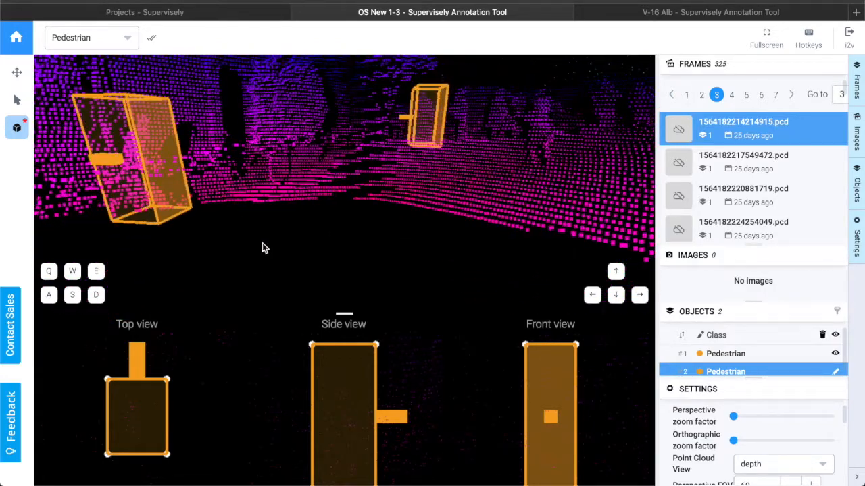
pyautogui.press('Left')
pyautogui.moveTo(341, 229); pyautogui.dragTo(305, 217)
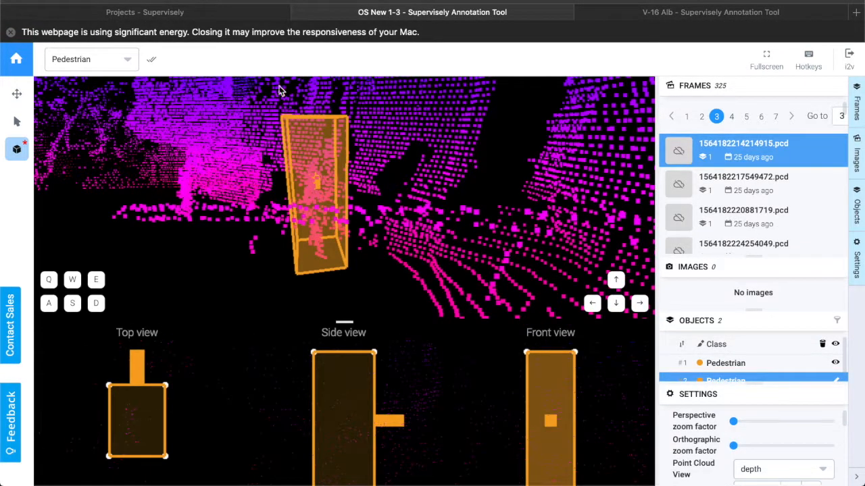
# Switch to the V-16 Alb annotation tab and orbit and zoom around its point cloud.
pyautogui.click(11, 32)
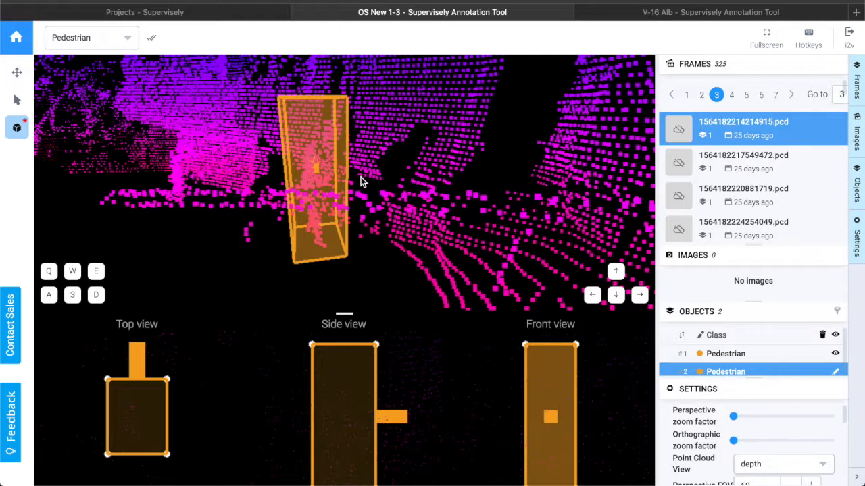
pyautogui.click(625, 13)
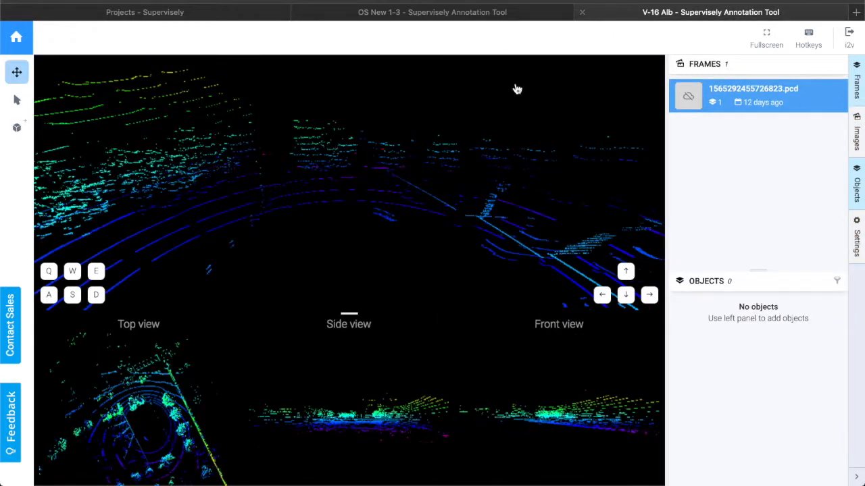
pyautogui.scroll(-5, 314, 230)
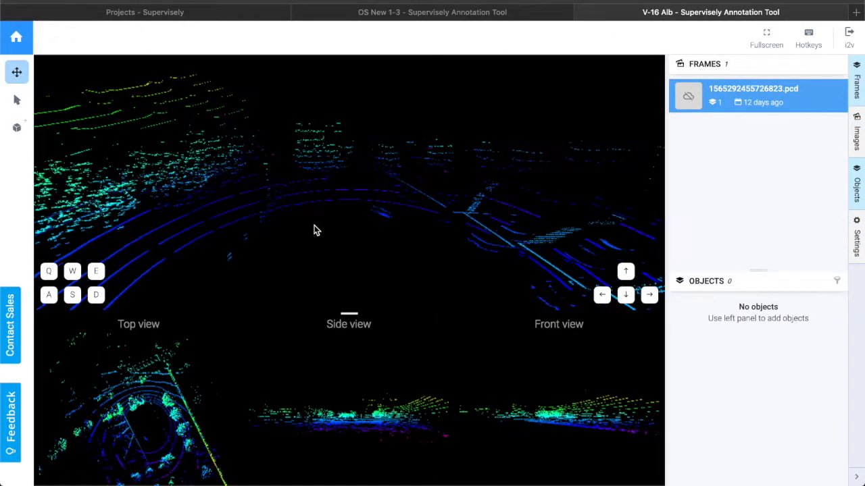
pyautogui.scroll(3, 331, 233)
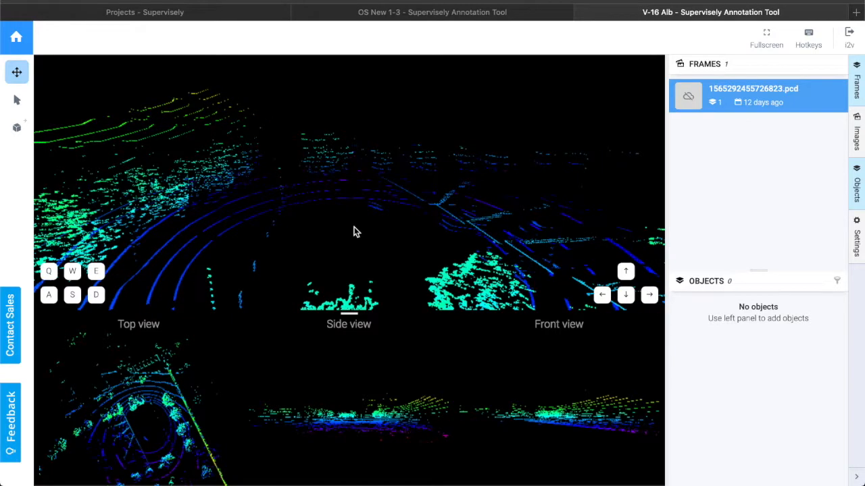
pyautogui.scroll(4, 390, 233)
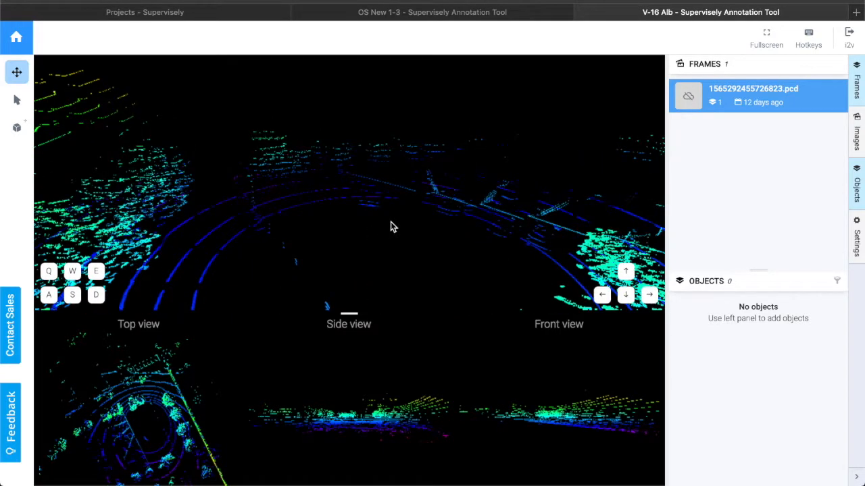
pyautogui.moveTo(406, 238); pyautogui.dragTo(440, 205)
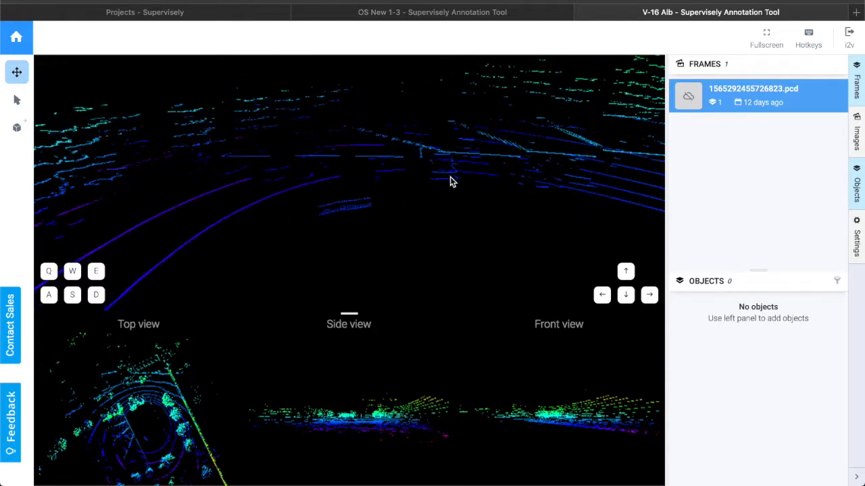
pyautogui.moveTo(464, 191); pyautogui.dragTo(434, 193)
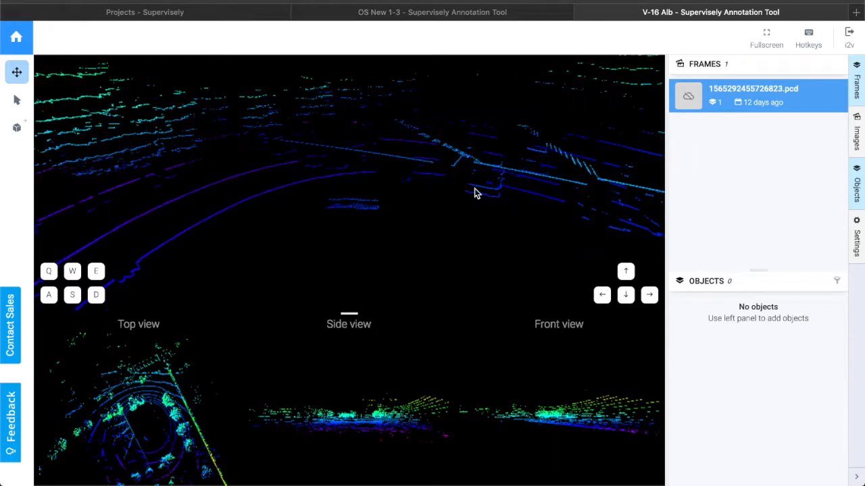
pyautogui.moveTo(500, 223); pyautogui.dragTo(522, 215)
pyautogui.press('Right')
pyautogui.scroll(5, 303, 175)
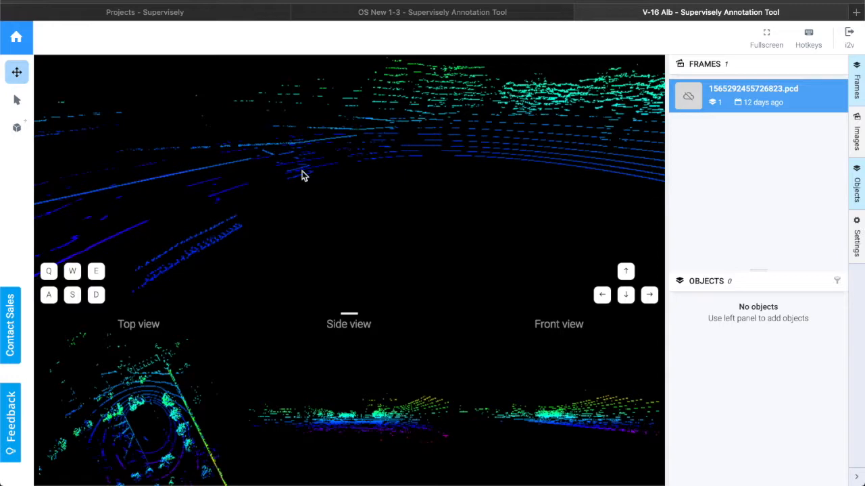
pyautogui.scroll(2, 316, 177)
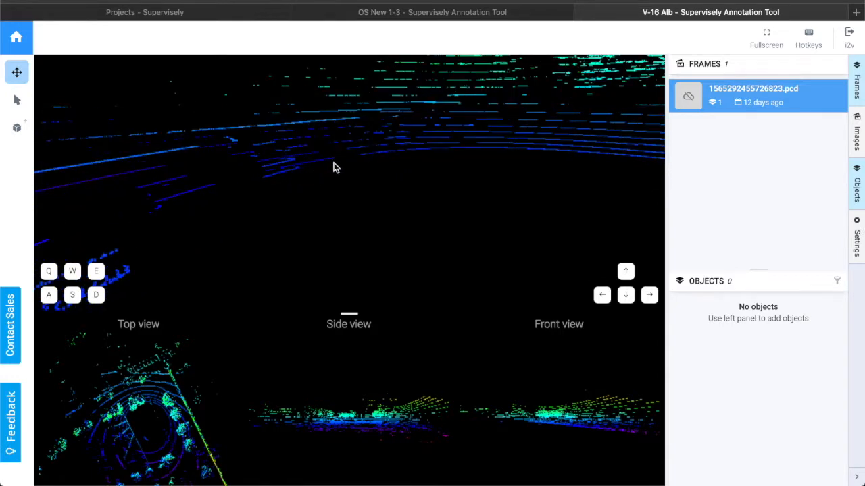
pyautogui.scroll(5, 317, 175)
pyautogui.moveTo(303, 190); pyautogui.dragTo(253, 154)
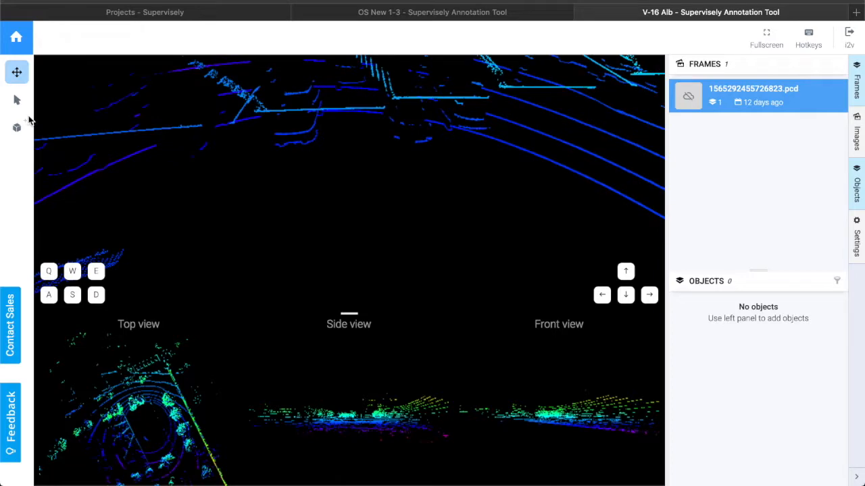
# Create a cuboid class named Cars with the green colour #7ED321.
pyautogui.click(17, 127)
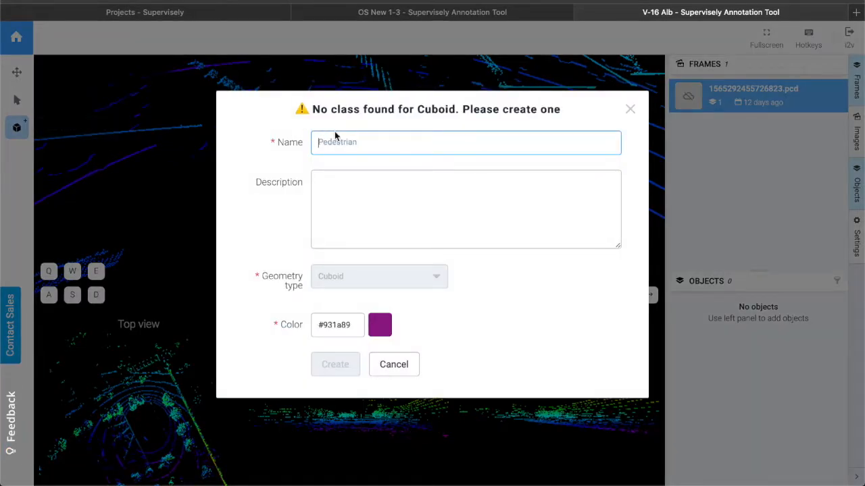
pyautogui.write('/')
pyautogui.press('BackSpace')
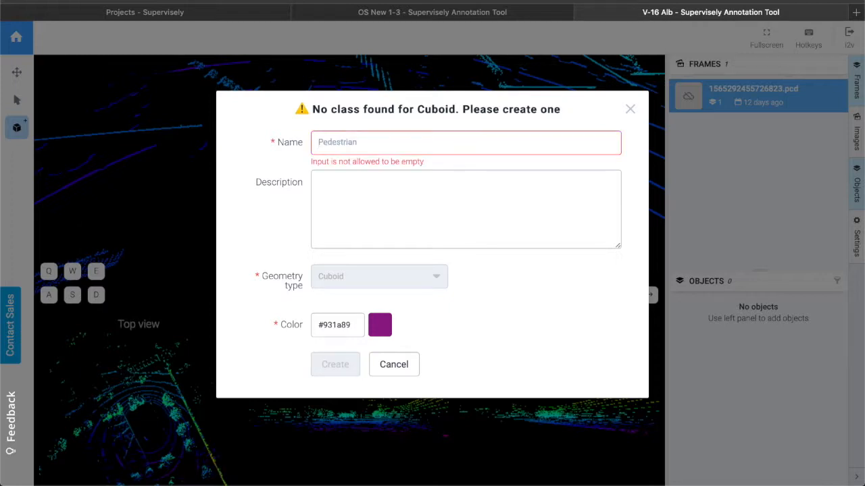
pyautogui.write('Cars')
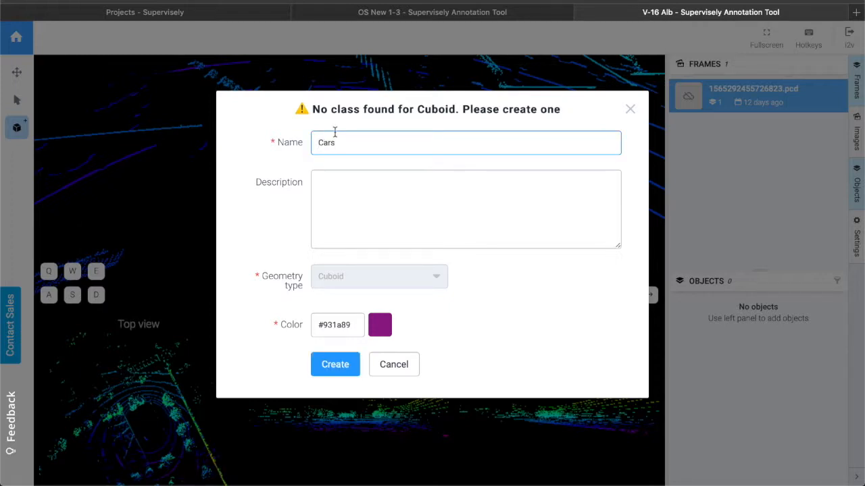
pyautogui.click(385, 328)
pyautogui.click(341, 331)
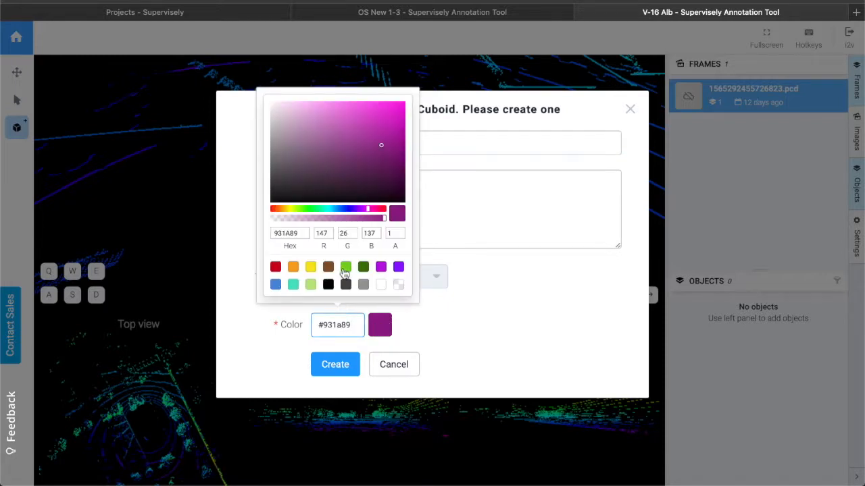
pyautogui.click(345, 267)
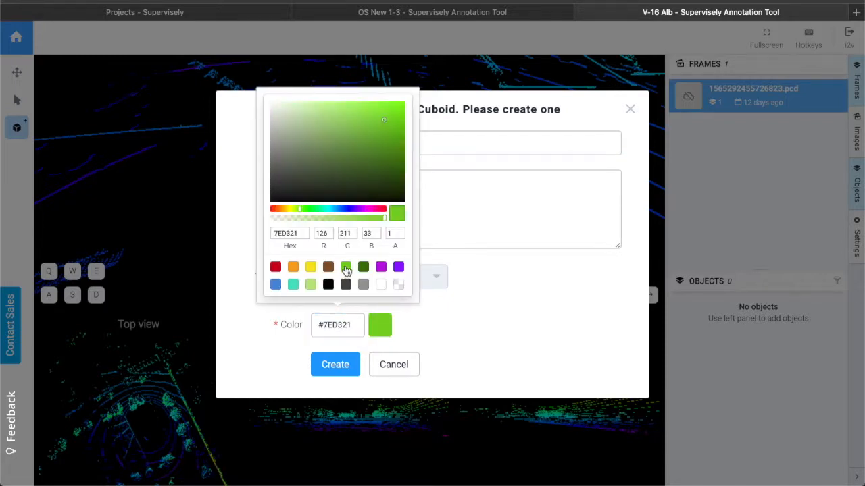
pyautogui.click(335, 364)
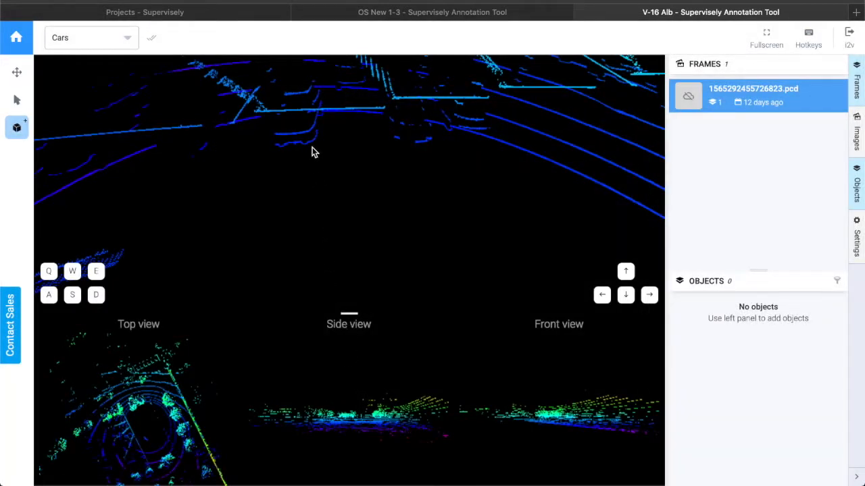
# Place a first Cars cuboid on the car in the point cloud.
pyautogui.click(311, 147)
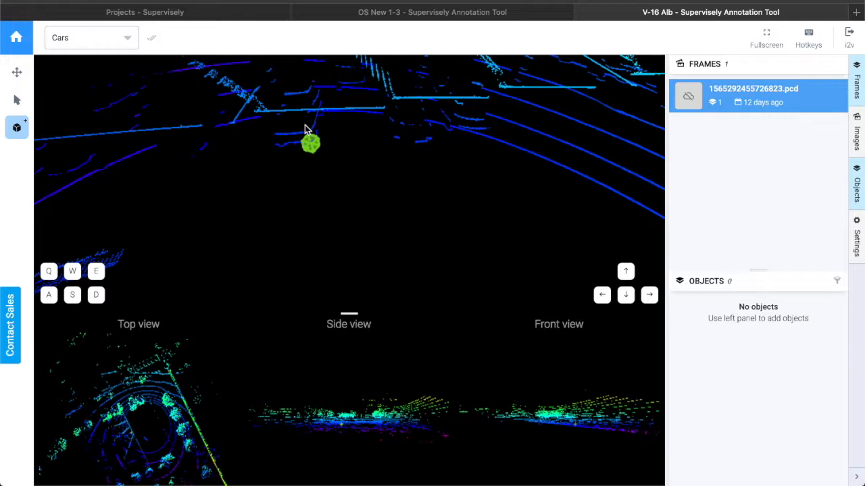
pyautogui.click(300, 131)
pyautogui.click(301, 128)
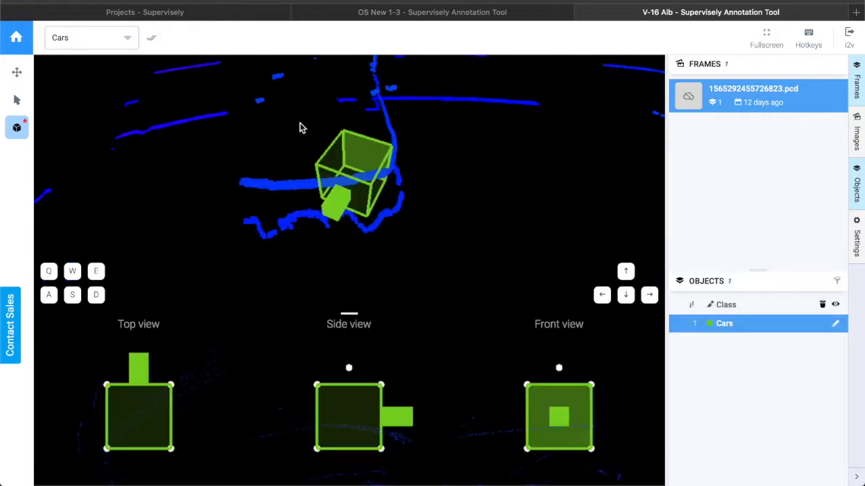
# Rotate and stretch the first cuboid's footprint in the top view to cover the car's points.
pyautogui.scroll(-5, 359, 181)
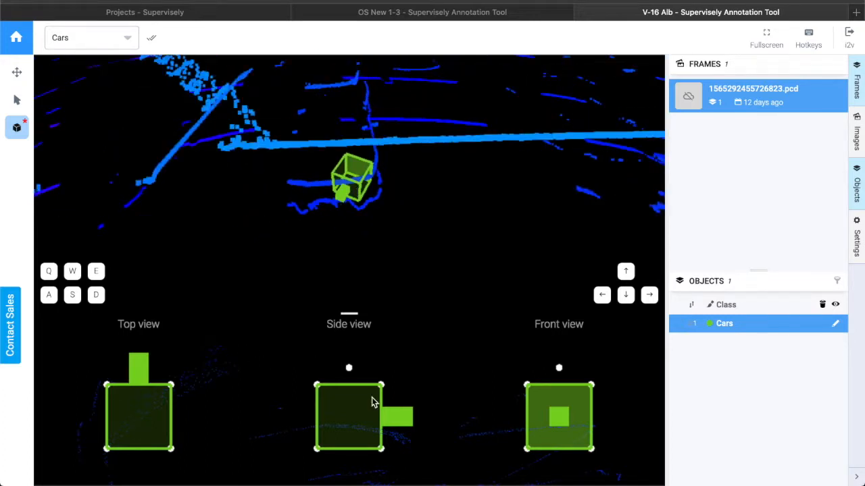
pyautogui.moveTo(349, 369)
pyautogui.mouseDown()
pyautogui.moveTo(318, 372)
pyautogui.moveTo(364, 375)
pyautogui.moveTo(347, 375)
pyautogui.mouseUp()
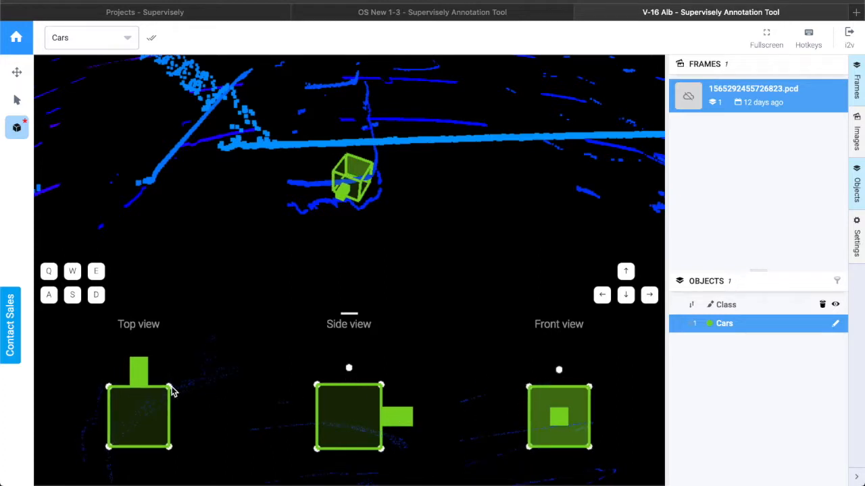
pyautogui.moveTo(174, 391); pyautogui.dragTo(221, 389)
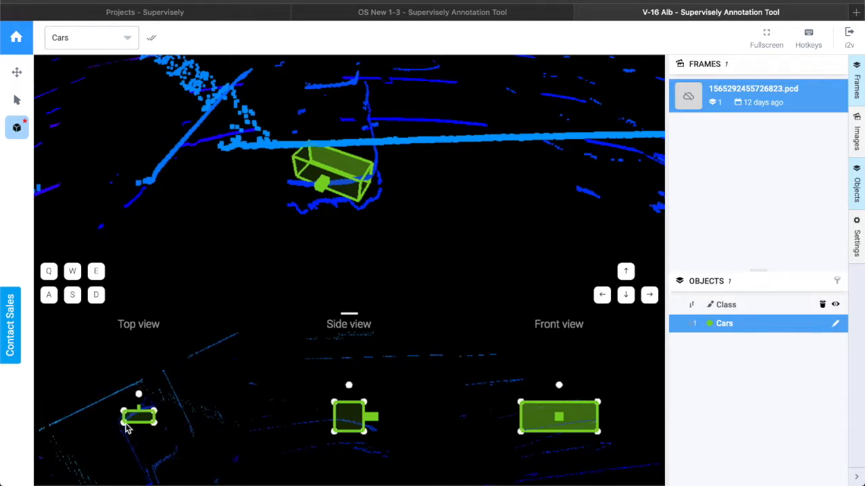
pyautogui.moveTo(122, 424); pyautogui.dragTo(121, 457)
pyautogui.moveTo(139, 365); pyautogui.dragTo(117, 373)
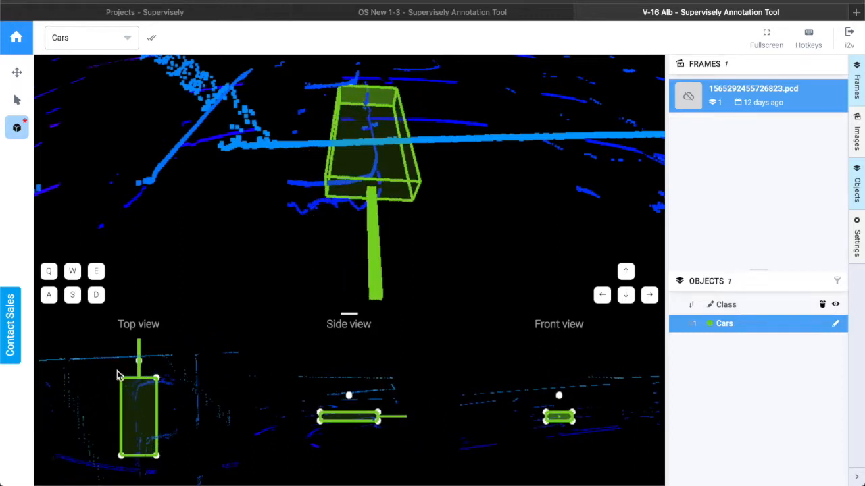
pyautogui.moveTo(161, 461); pyautogui.dragTo(171, 470)
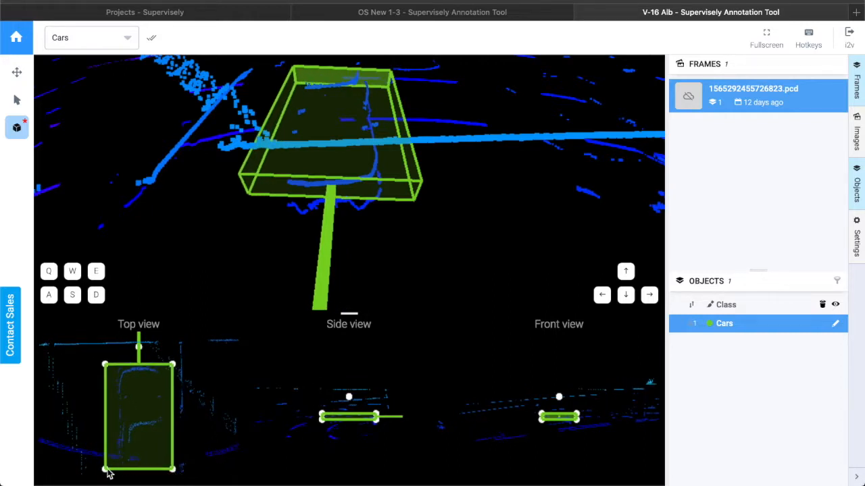
pyautogui.moveTo(112, 471); pyautogui.dragTo(114, 473)
# Raise the first cuboid's height in the side view and fine-tune its orientation.
pyautogui.scroll(-4, 133, 416)
pyautogui.scroll(3, 134, 417)
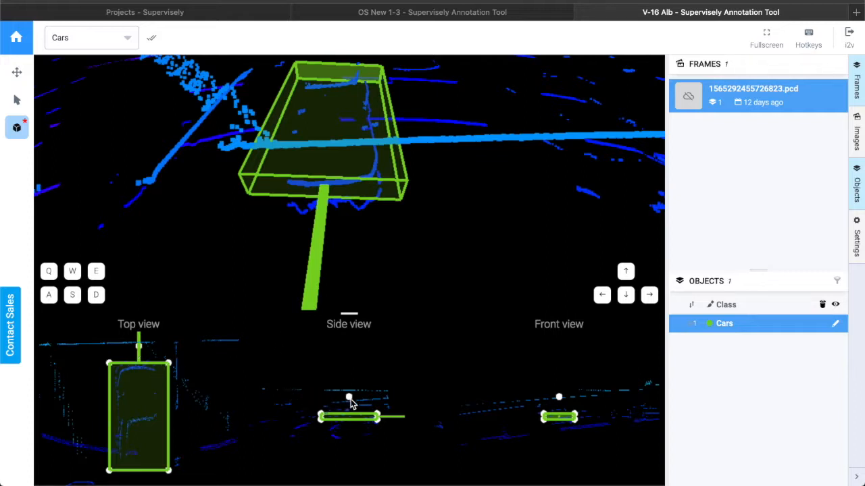
pyautogui.moveTo(348, 397); pyautogui.dragTo(351, 388)
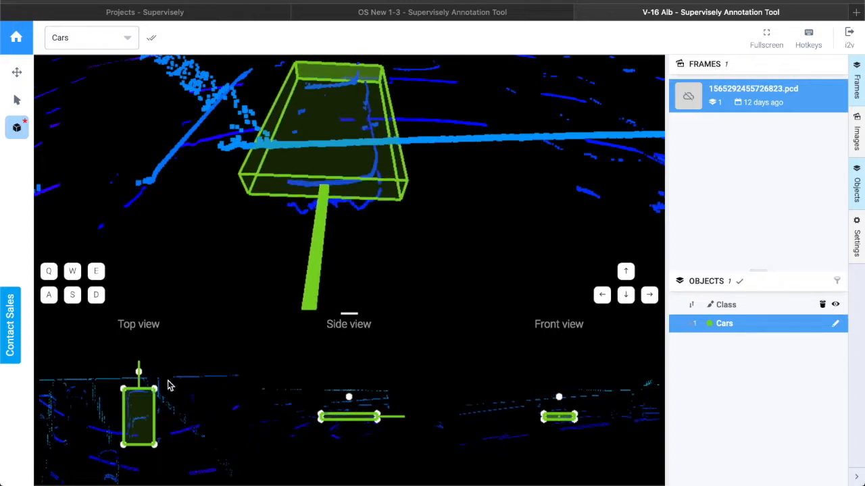
pyautogui.moveTo(139, 373); pyautogui.dragTo(139, 377)
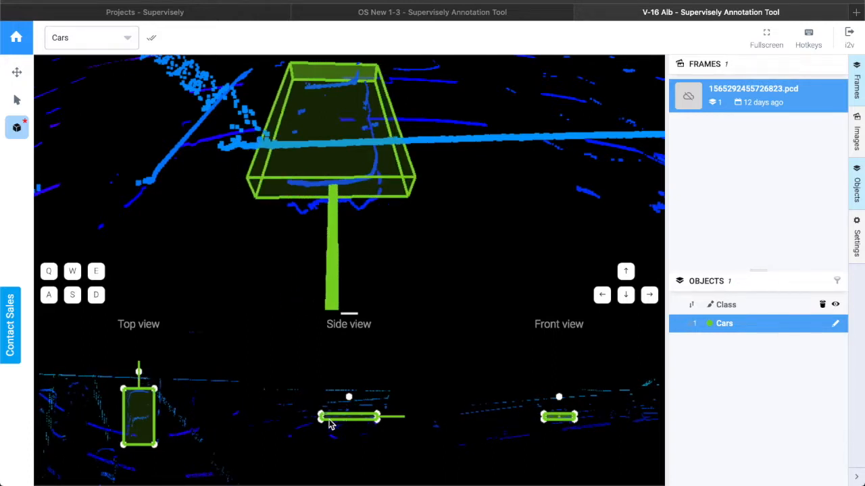
pyautogui.moveTo(323, 424); pyautogui.dragTo(321, 435)
pyautogui.moveTo(402, 286)
pyautogui.mouseDown()
pyautogui.moveTo(403, 264)
pyautogui.moveTo(395, 278)
pyautogui.mouseUp()
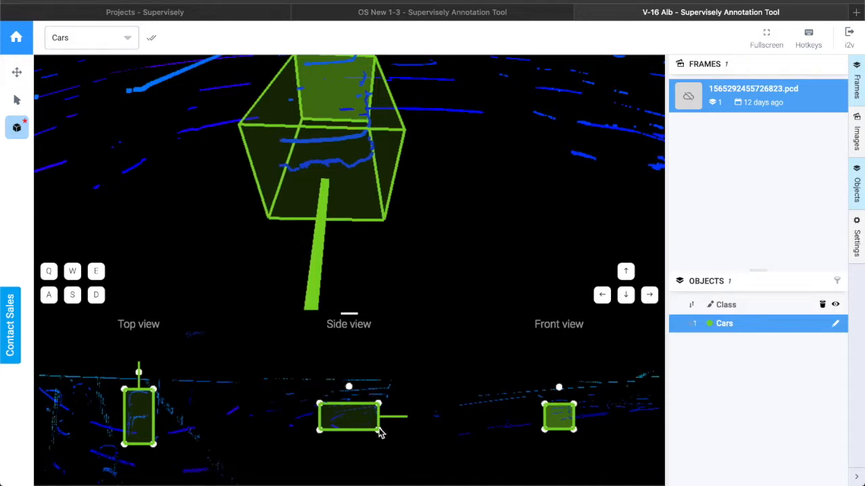
pyautogui.moveTo(380, 433); pyautogui.dragTo(380, 427)
pyautogui.moveTo(379, 236)
pyautogui.mouseDown()
pyautogui.moveTo(390, 232)
pyautogui.moveTo(383, 242)
pyautogui.mouseUp()
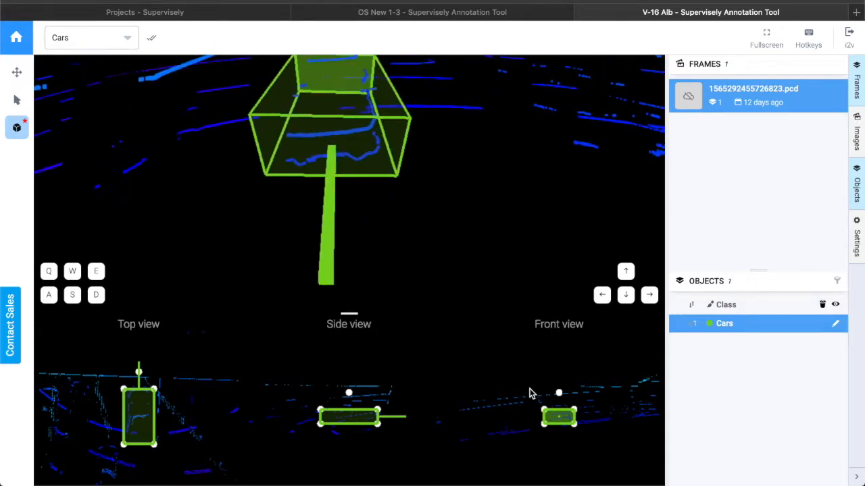
pyautogui.moveTo(557, 391); pyautogui.dragTo(558, 394)
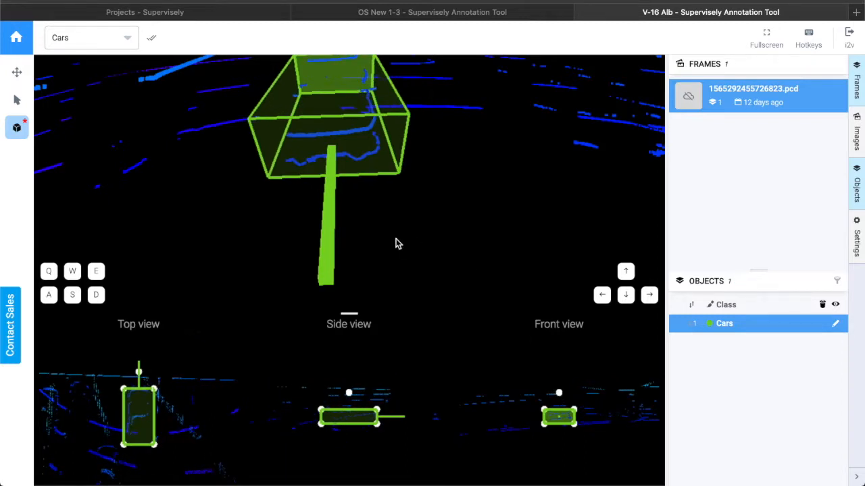
# Orbit around the first cuboid and slightly increase its height in the side view.
pyautogui.scroll(-3, 389, 244)
pyautogui.scroll(-3, 392, 244)
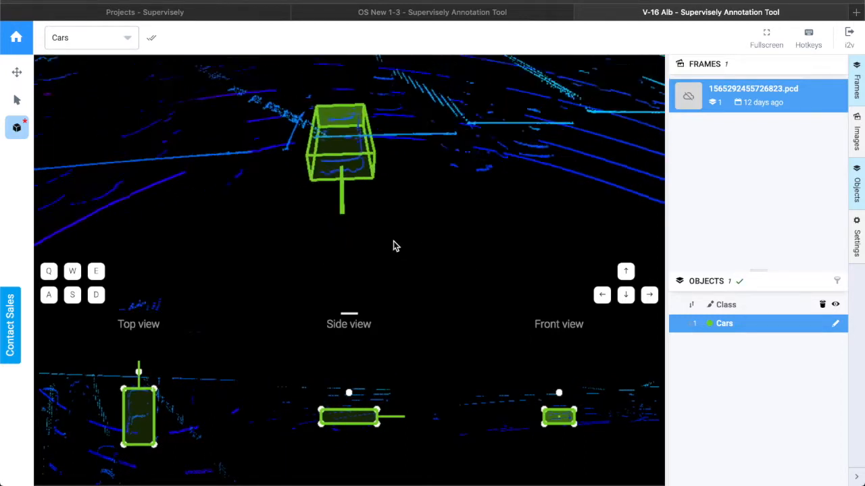
pyautogui.scroll(-2, 390, 246)
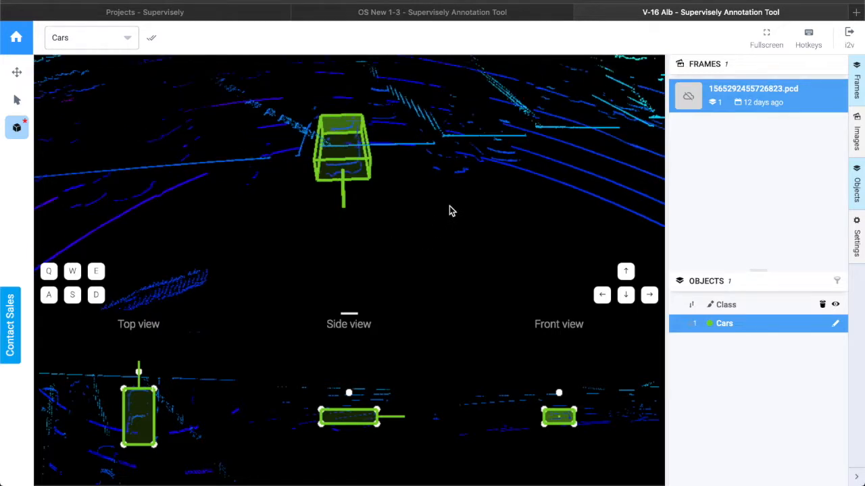
pyautogui.moveTo(452, 211); pyautogui.dragTo(408, 200)
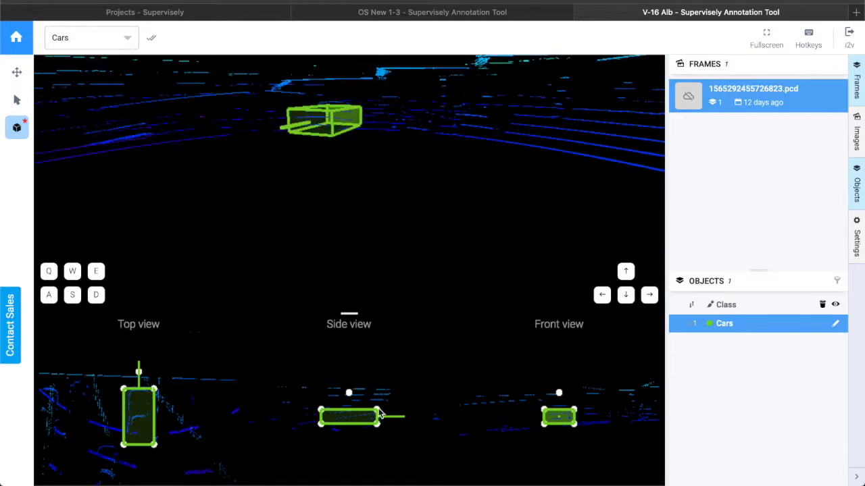
pyautogui.moveTo(380, 413); pyautogui.dragTo(382, 409)
pyautogui.moveTo(320, 216); pyautogui.dragTo(310, 261)
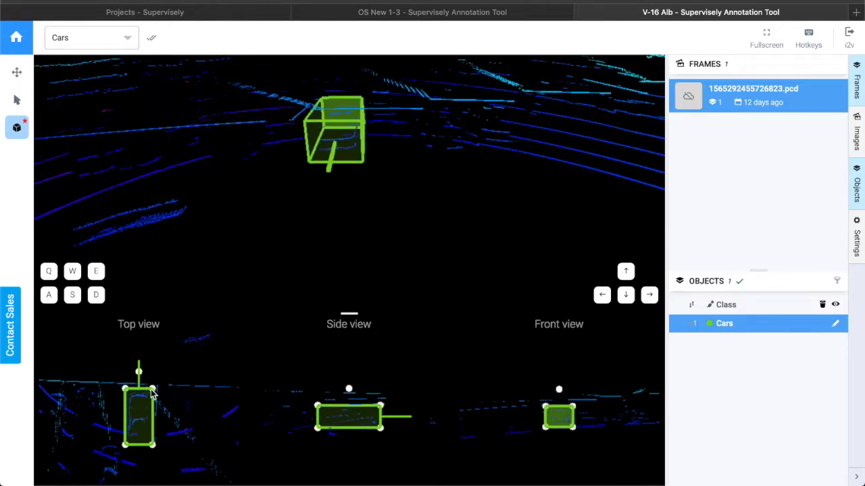
pyautogui.moveTo(140, 373); pyautogui.dragTo(142, 373)
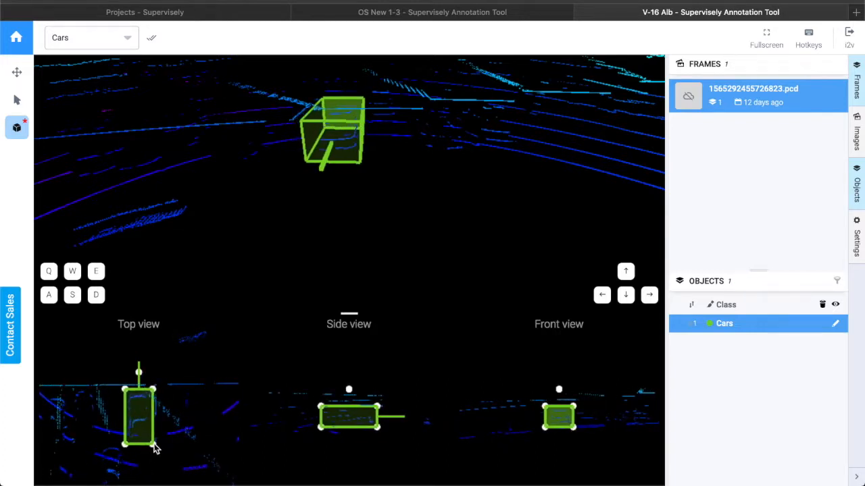
pyautogui.moveTo(419, 223); pyautogui.dragTo(364, 236)
pyautogui.moveTo(396, 232)
pyautogui.mouseDown()
pyautogui.moveTo(379, 240)
pyautogui.moveTo(412, 234)
pyautogui.moveTo(362, 231)
pyautogui.moveTo(355, 222)
pyautogui.moveTo(401, 236)
pyautogui.mouseUp()
# Place a second Cars cuboid on the neighbouring car and stretch its footprint in the top view.
pyautogui.click(16, 136)
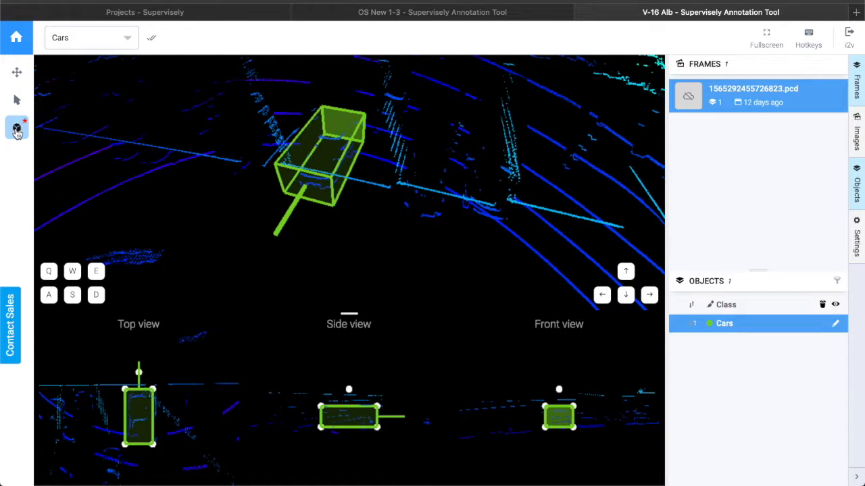
pyautogui.click(433, 194)
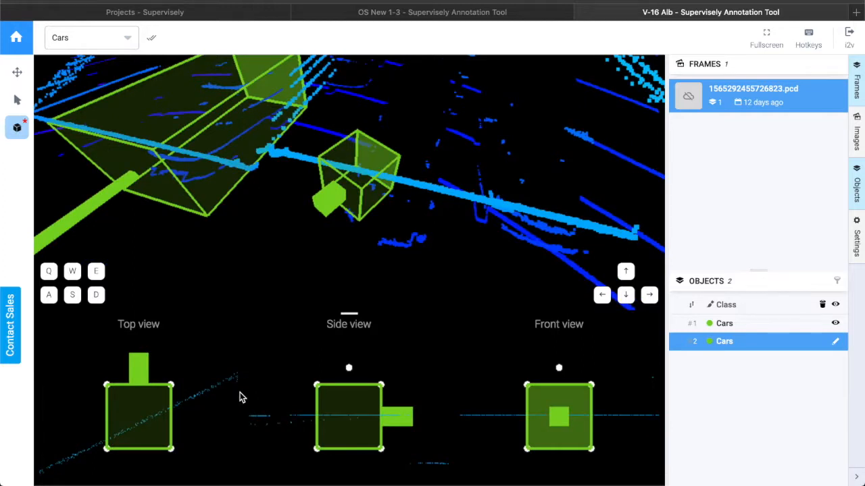
pyautogui.scroll(-5, 155, 431)
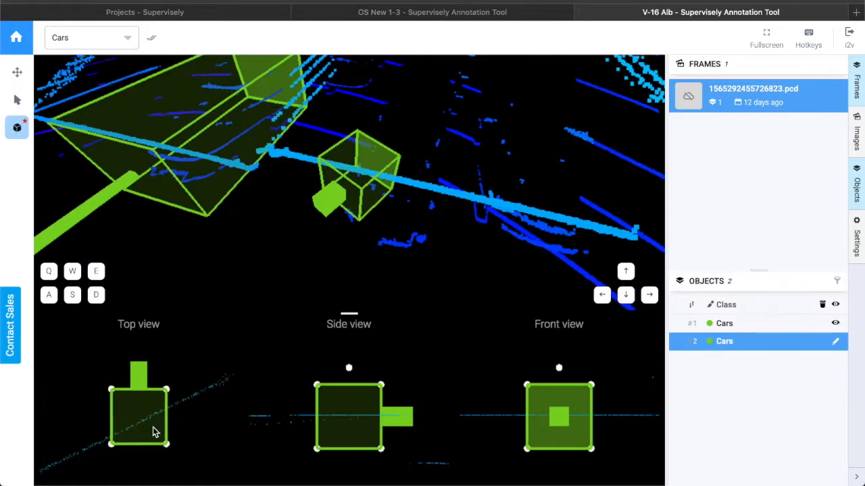
pyautogui.scroll(-5, 155, 431)
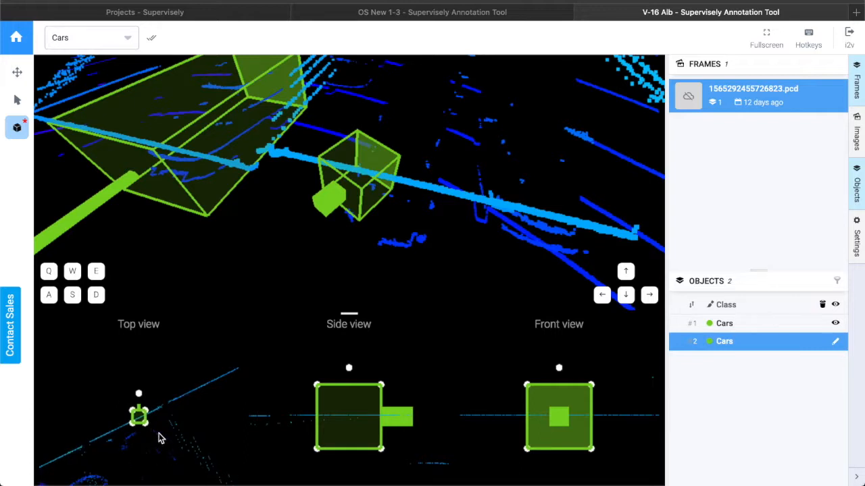
pyautogui.moveTo(135, 426); pyautogui.dragTo(165, 473)
pyautogui.moveTo(137, 349); pyautogui.dragTo(104, 360)
pyautogui.moveTo(118, 475); pyautogui.dragTo(115, 473)
pyautogui.moveTo(167, 475); pyautogui.dragTo(169, 476)
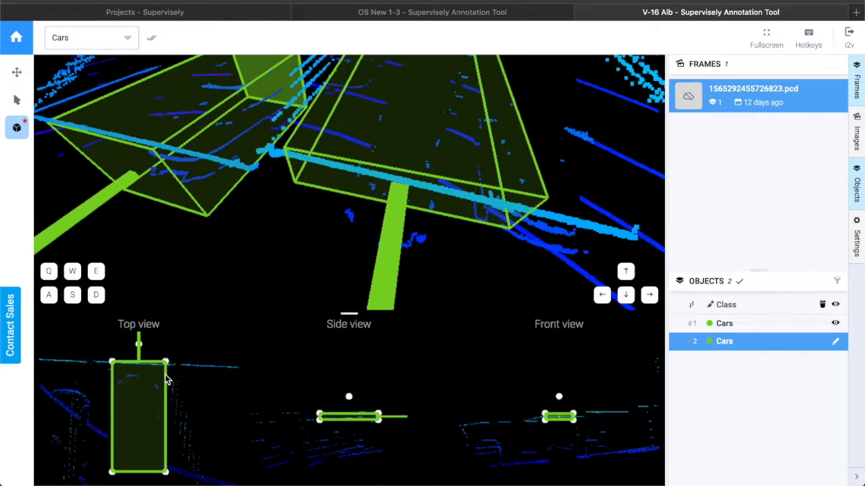
pyautogui.moveTo(166, 362); pyautogui.dragTo(113, 373)
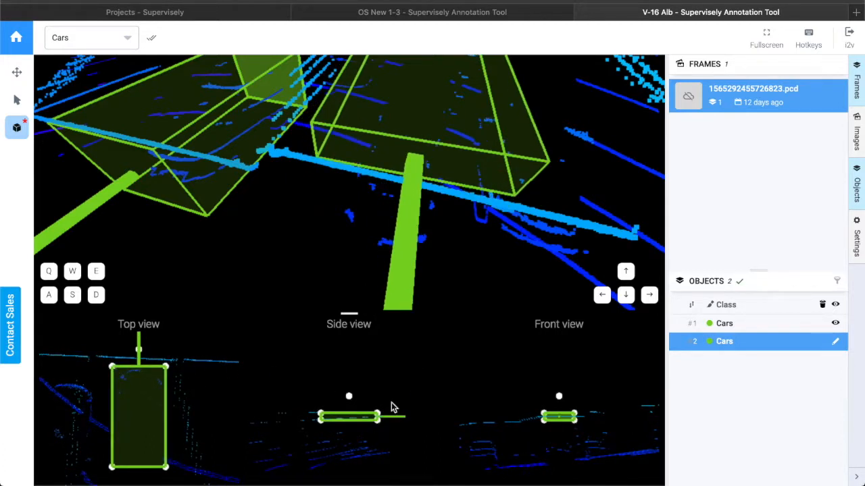
# Set the second cuboid's height in the side view, then deselect it.
pyautogui.moveTo(437, 280); pyautogui.dragTo(457, 259)
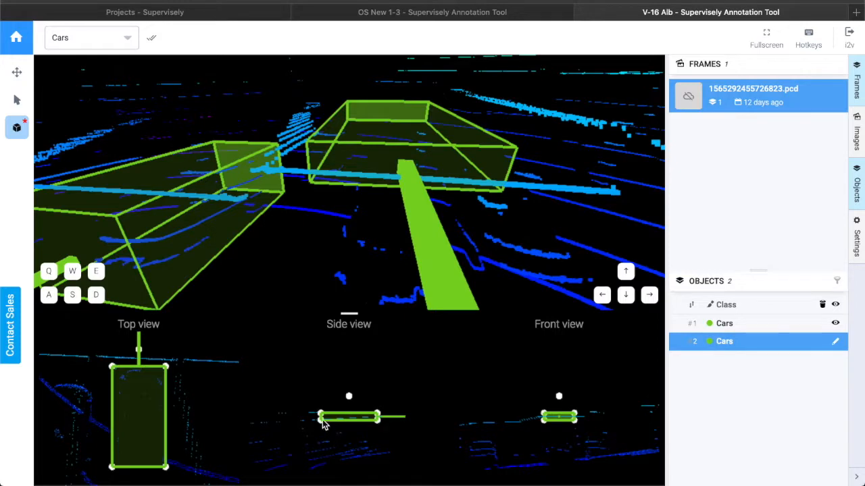
pyautogui.moveTo(331, 419); pyautogui.dragTo(329, 454)
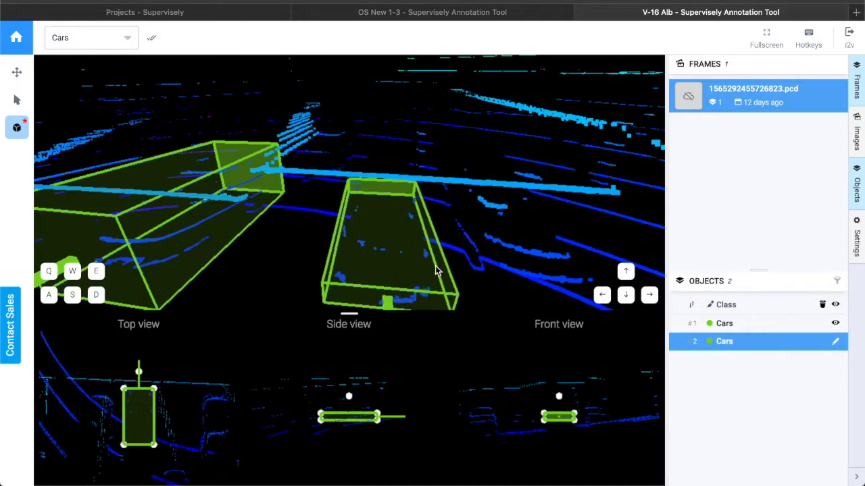
pyautogui.scroll(-3, 434, 267)
pyautogui.moveTo(429, 270)
pyautogui.mouseDown()
pyautogui.moveTo(429, 256)
pyautogui.moveTo(429, 267)
pyautogui.mouseUp()
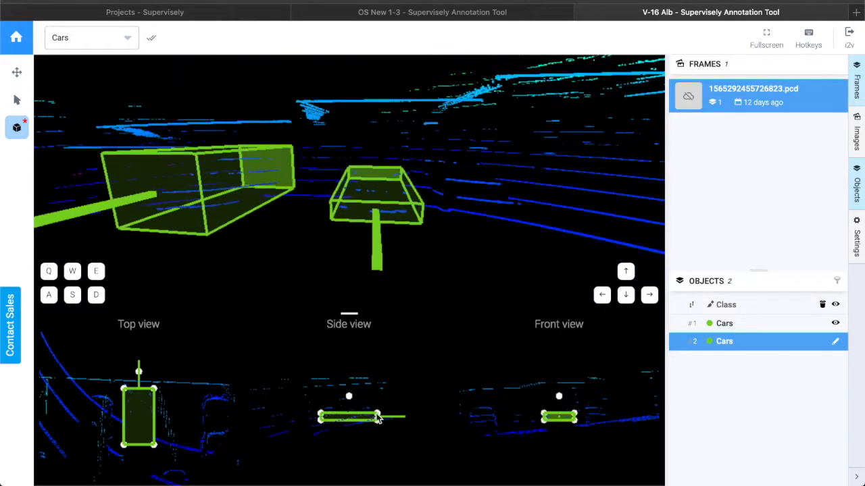
pyautogui.moveTo(379, 419); pyautogui.dragTo(379, 409)
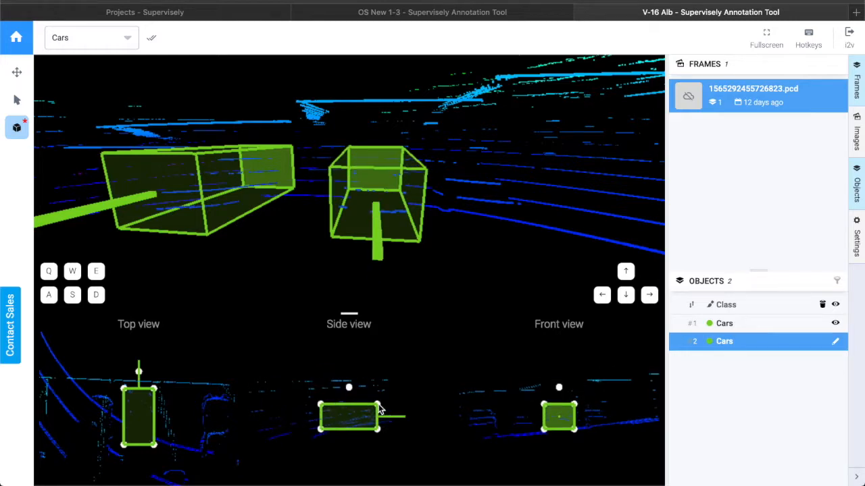
pyautogui.moveTo(437, 260); pyautogui.dragTo(404, 276)
pyautogui.click(18, 133)
pyautogui.click(441, 215)
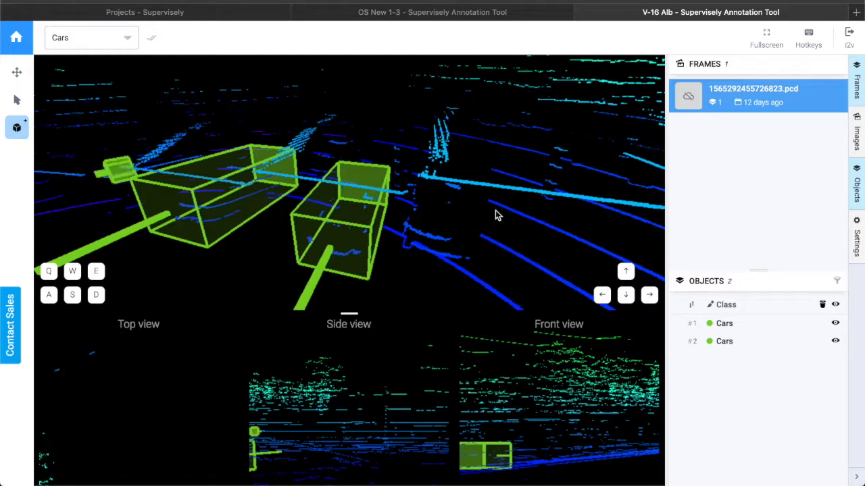
pyautogui.click(452, 229)
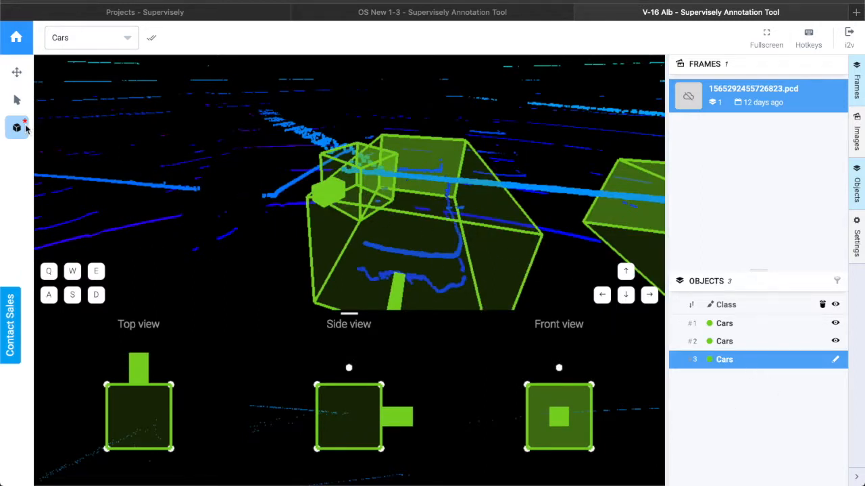
pyautogui.click(756, 363)
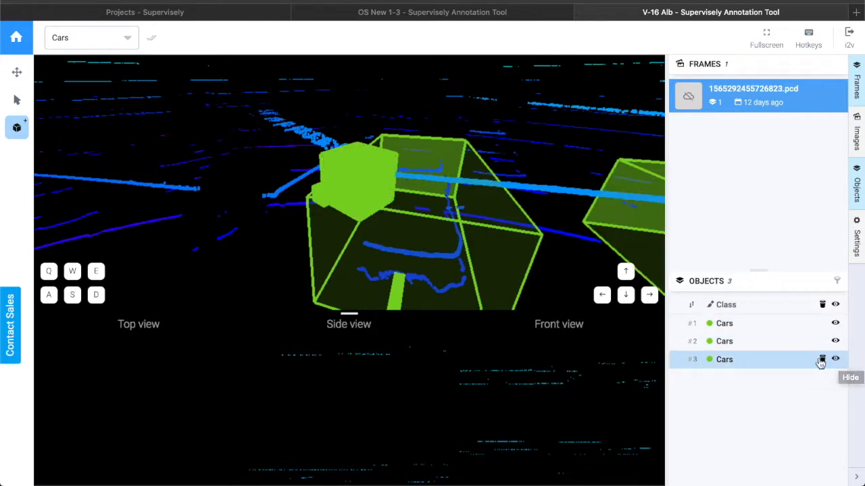
pyautogui.click(822, 361)
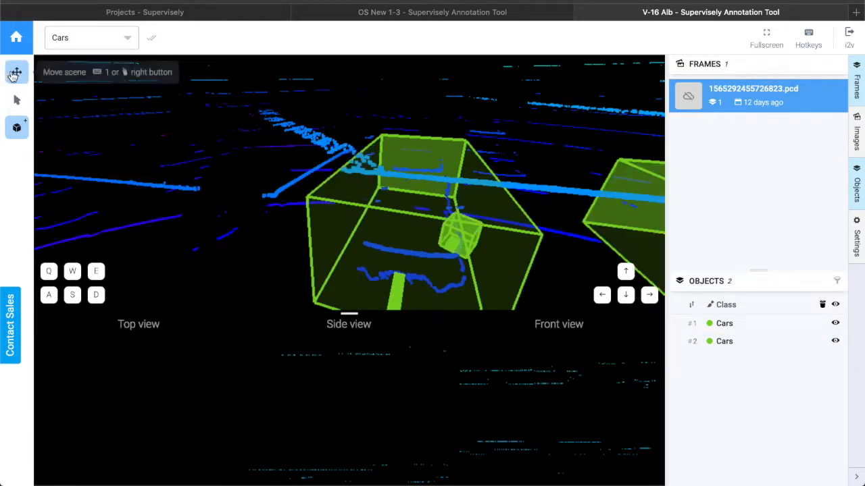
# Place a third Cars cuboid in the scene near the row of parked cars.
pyautogui.click(16, 73)
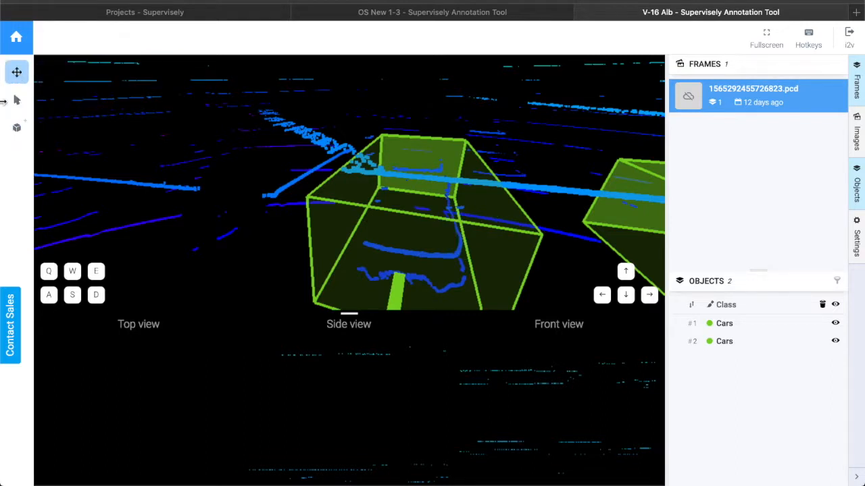
pyautogui.moveTo(587, 241)
pyautogui.mouseDown()
pyautogui.moveTo(558, 235)
pyautogui.moveTo(601, 238)
pyautogui.mouseUp()
pyautogui.press('Right')
pyautogui.press('Right')
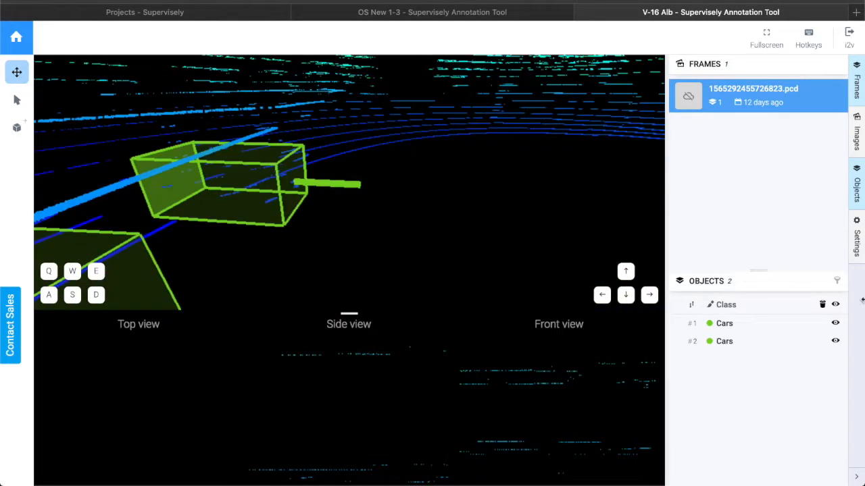
pyautogui.scroll(5, 339, 188)
pyautogui.scroll(5, 328, 171)
pyautogui.moveTo(331, 170); pyautogui.dragTo(260, 181)
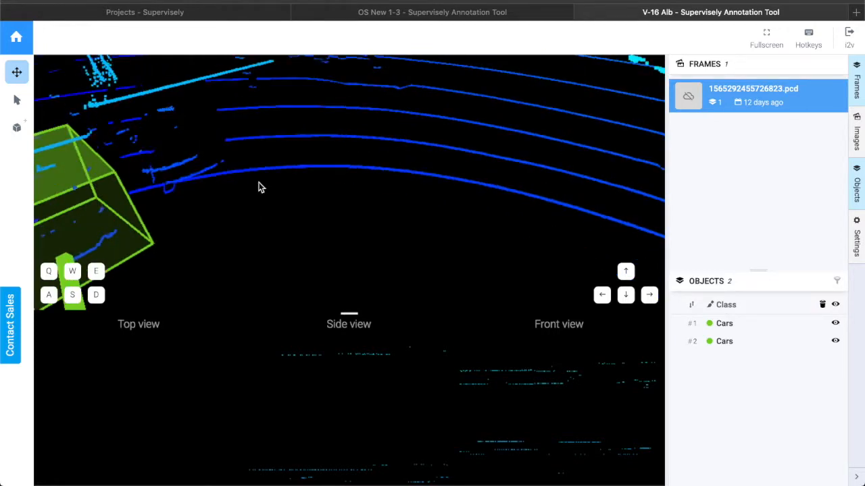
pyautogui.press('Left')
pyautogui.press('Right')
pyautogui.press('Up')
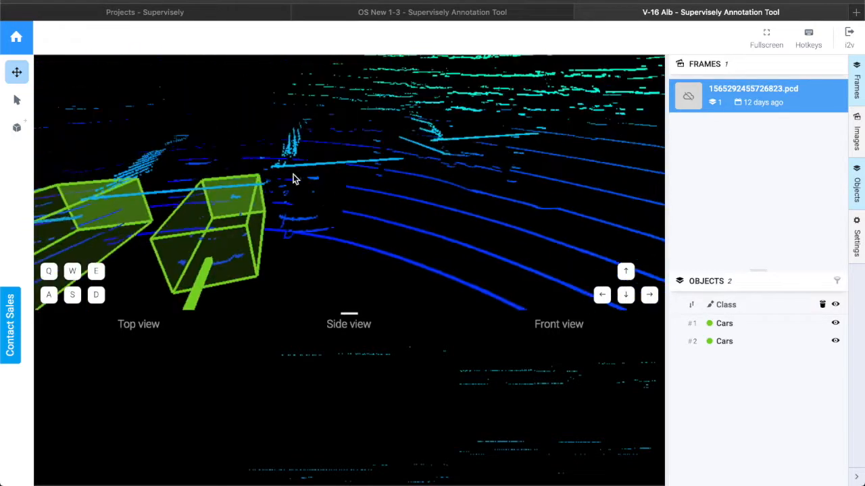
pyautogui.click(17, 127)
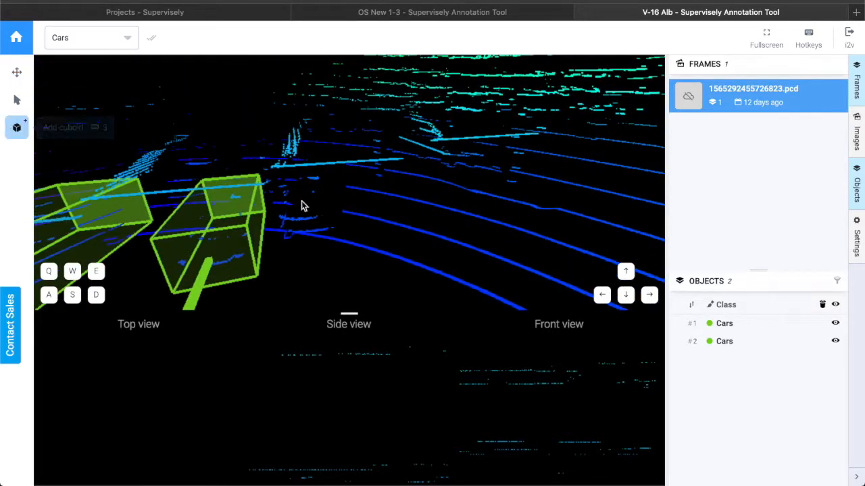
pyautogui.click(104, 152)
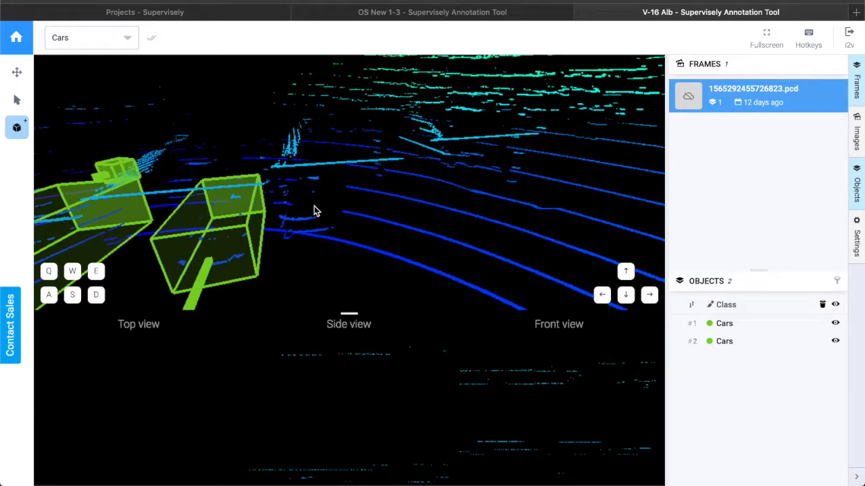
pyautogui.moveTo(304, 251); pyautogui.dragTo(279, 264)
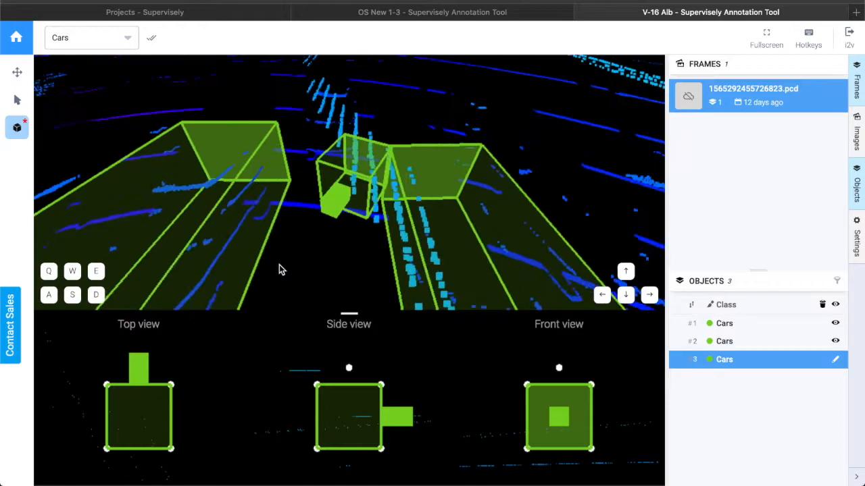
pyautogui.moveTo(349, 187); pyautogui.dragTo(296, 269)
pyautogui.moveTo(136, 410)
pyautogui.mouseDown()
pyautogui.moveTo(206, 413)
pyautogui.moveTo(88, 404)
pyautogui.moveTo(126, 415)
pyautogui.mouseUp()
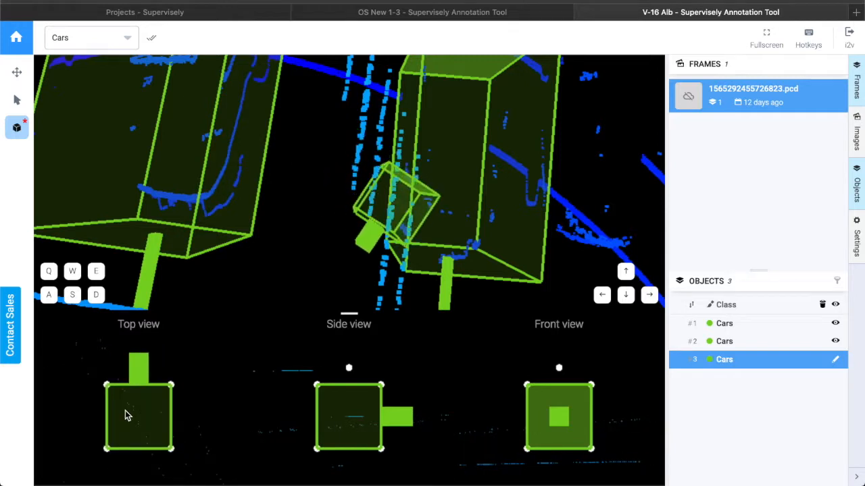
# Move the third cuboid beside the second car and stretch its footprint over the car's points in the top view.
pyautogui.scroll(-5, 155, 424)
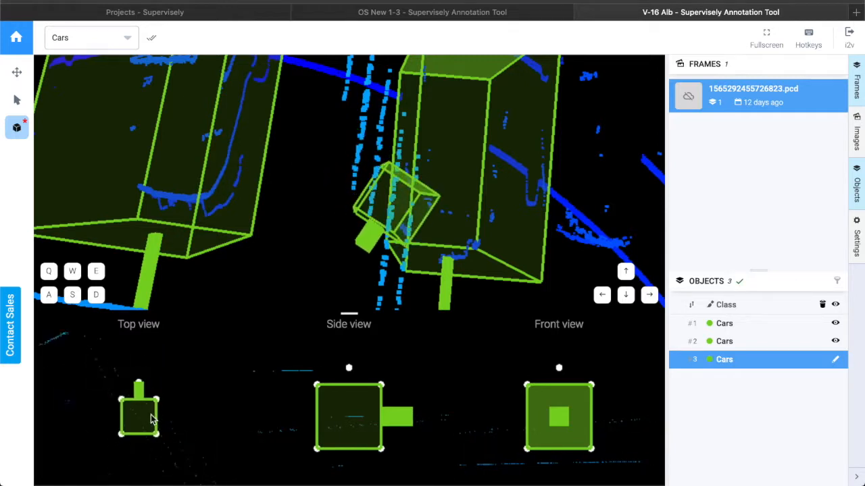
pyautogui.moveTo(133, 421); pyautogui.dragTo(58, 417)
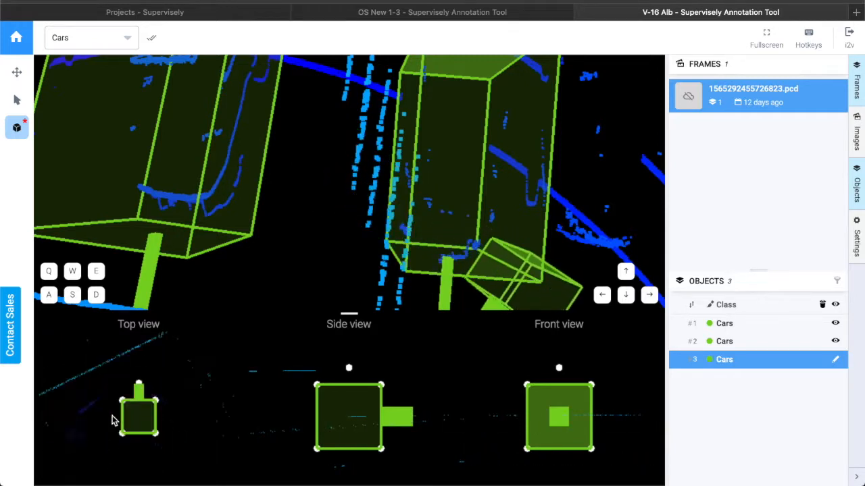
pyautogui.moveTo(140, 416); pyautogui.dragTo(104, 423)
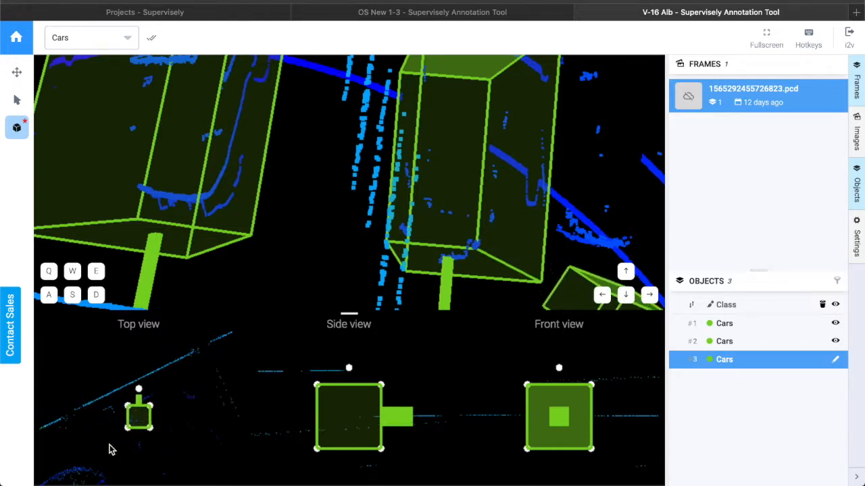
pyautogui.scroll(-5, 109, 423)
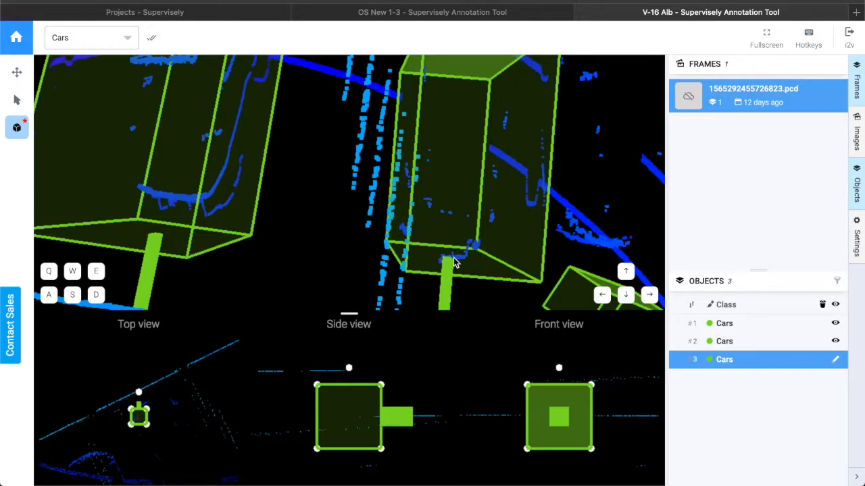
pyautogui.scroll(-8, 455, 252)
pyautogui.moveTo(441, 248); pyautogui.dragTo(403, 258)
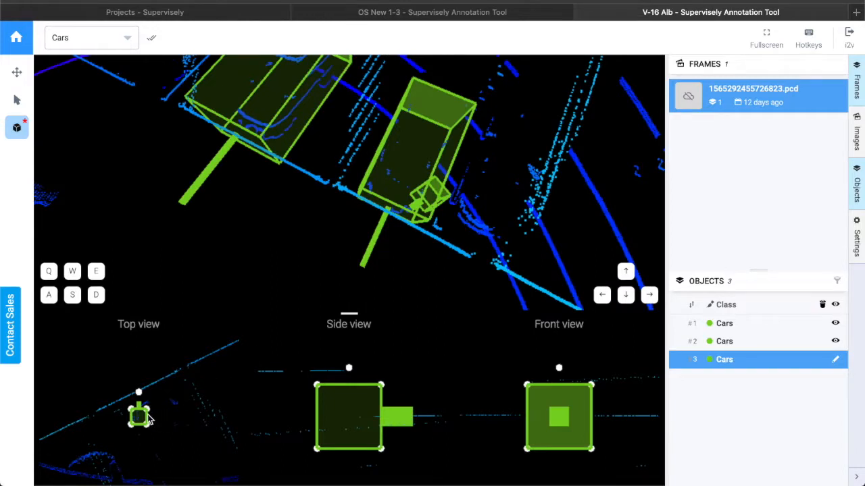
pyautogui.moveTo(138, 417); pyautogui.dragTo(106, 446)
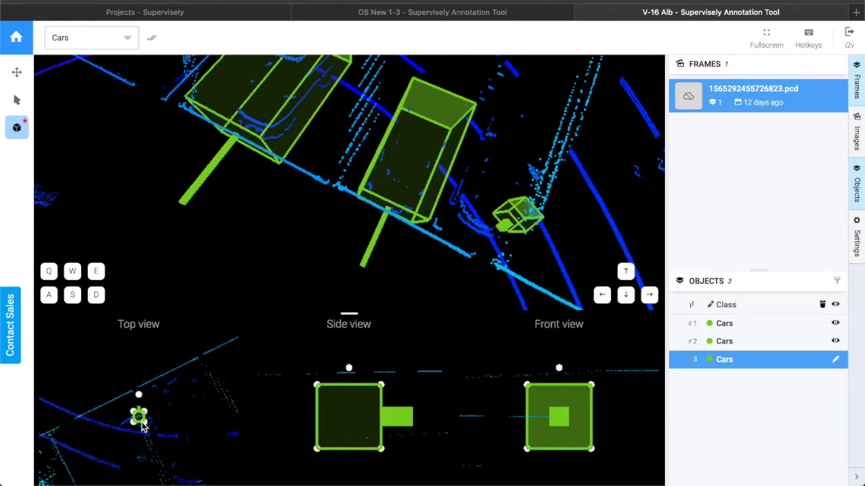
pyautogui.moveTo(142, 426); pyautogui.dragTo(157, 463)
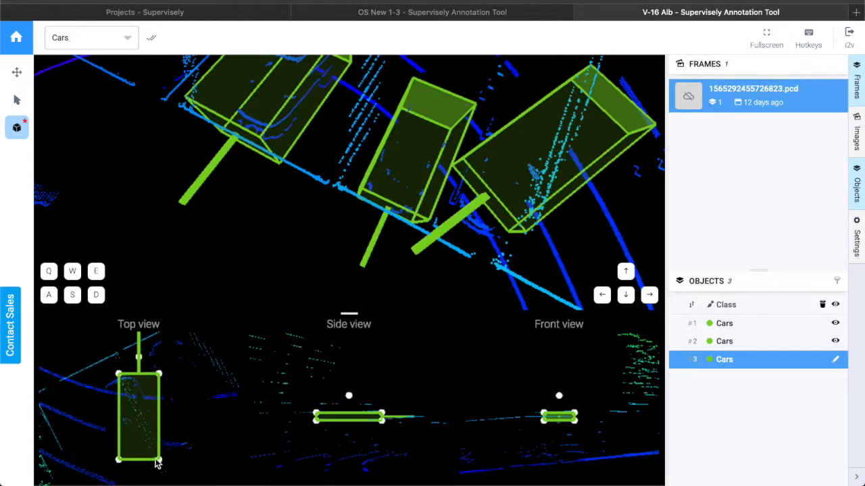
# Rotate the third cuboid's footprint and fine-tune its corners in the top view.
pyautogui.moveTo(139, 360); pyautogui.dragTo(113, 363)
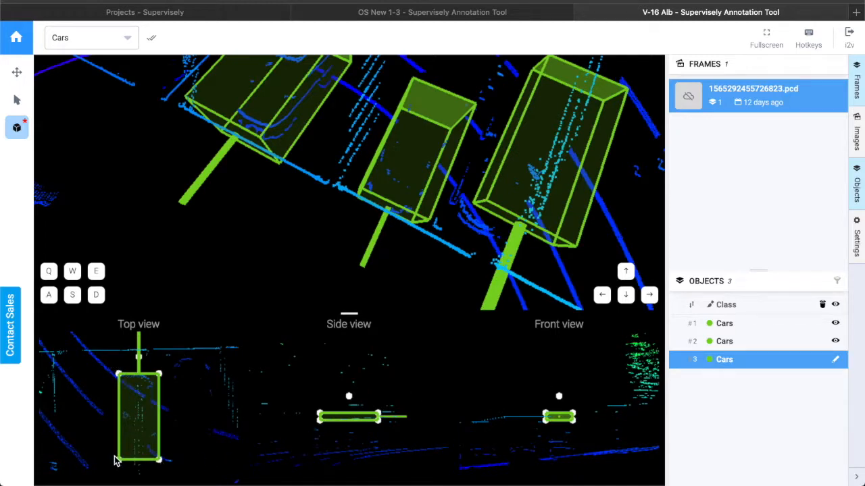
pyautogui.moveTo(118, 461); pyautogui.dragTo(114, 461)
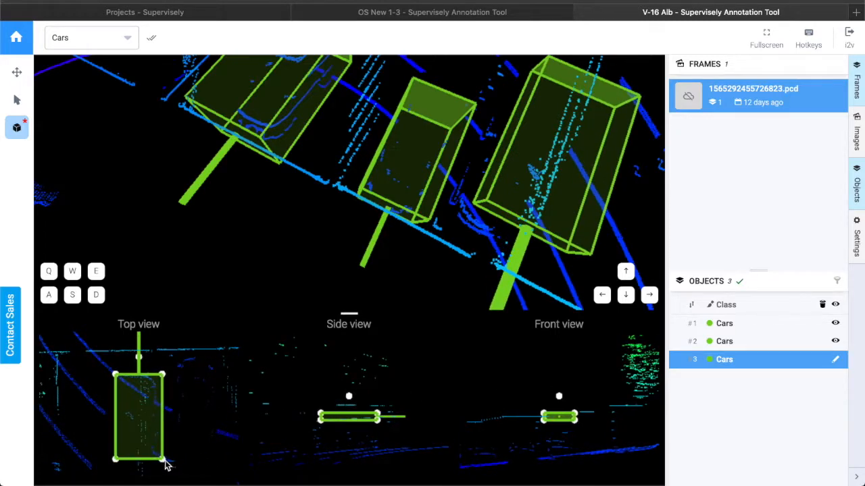
pyautogui.moveTo(166, 465); pyautogui.dragTo(168, 467)
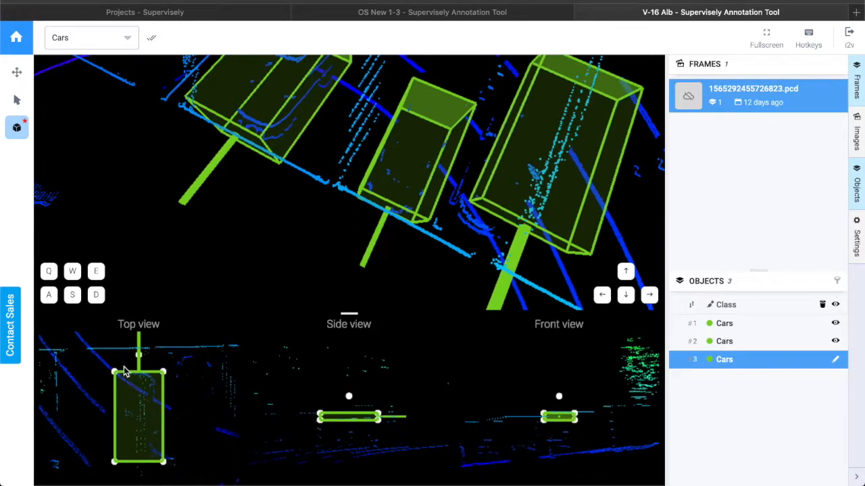
pyautogui.moveTo(115, 377); pyautogui.dragTo(113, 374)
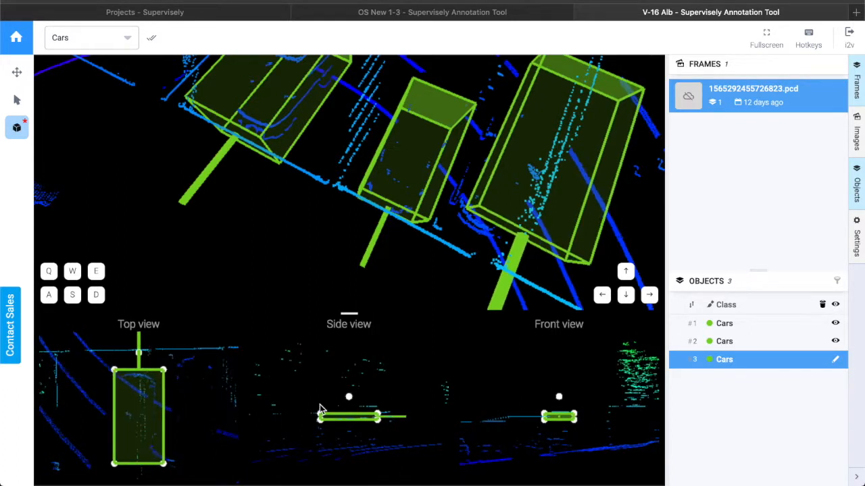
# Adjust the third cuboid's vertical position and height in the side view to fit the car.
pyautogui.moveTo(360, 420); pyautogui.dragTo(361, 446)
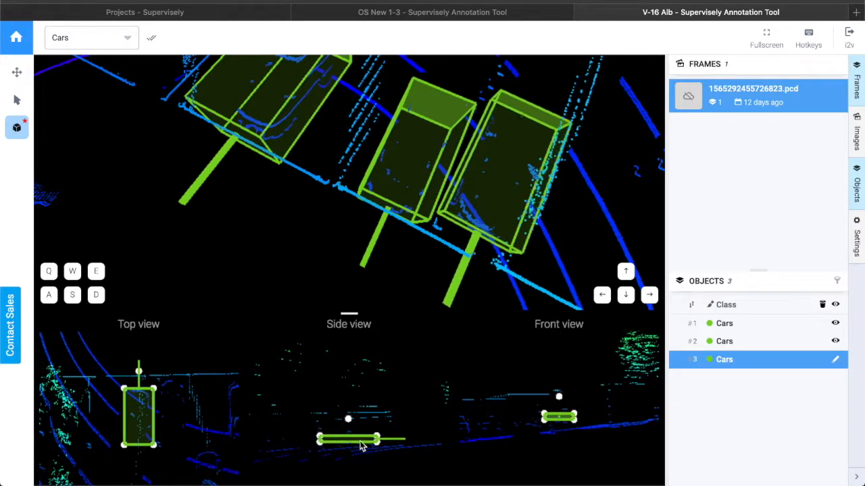
pyautogui.moveTo(391, 247); pyautogui.dragTo(464, 195)
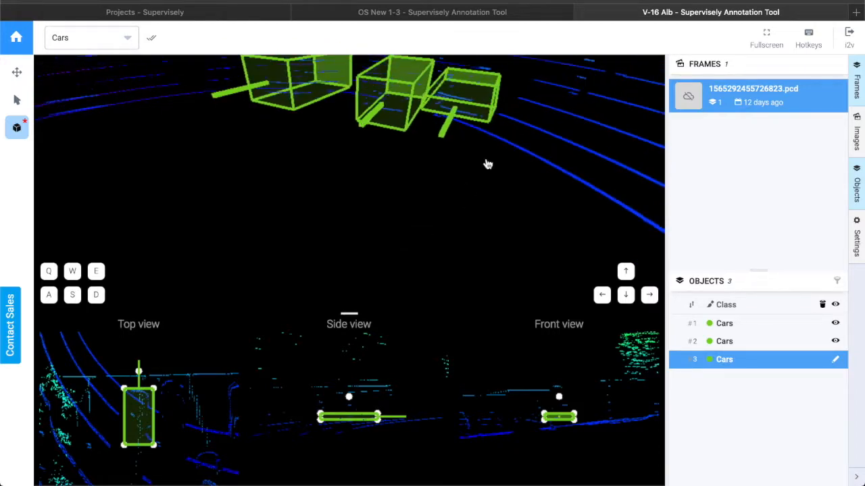
pyautogui.press('Right')
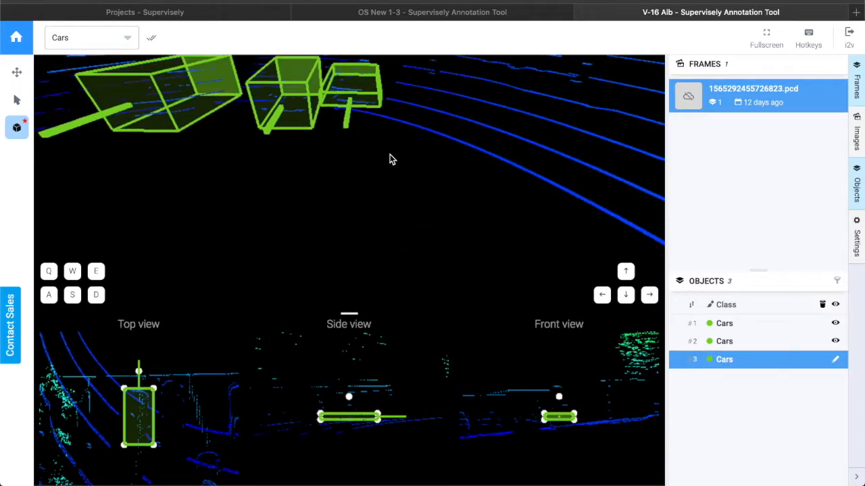
pyautogui.moveTo(390, 154); pyautogui.dragTo(390, 148)
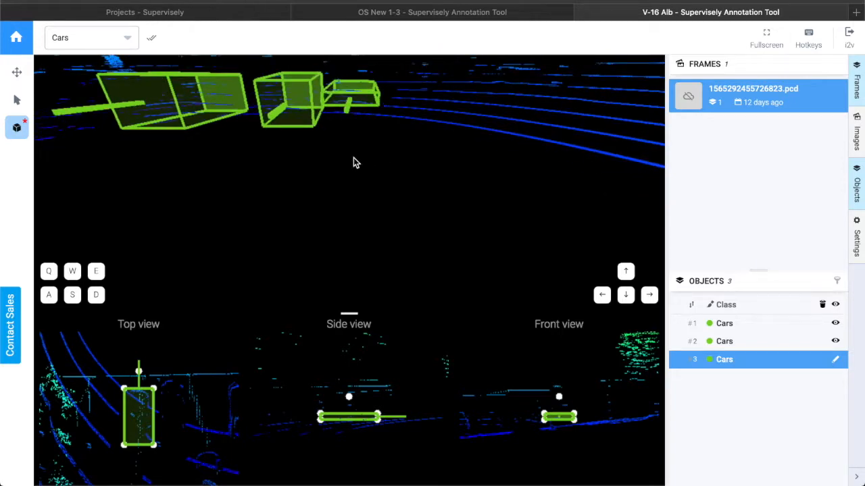
pyautogui.moveTo(378, 423); pyautogui.dragTo(379, 430)
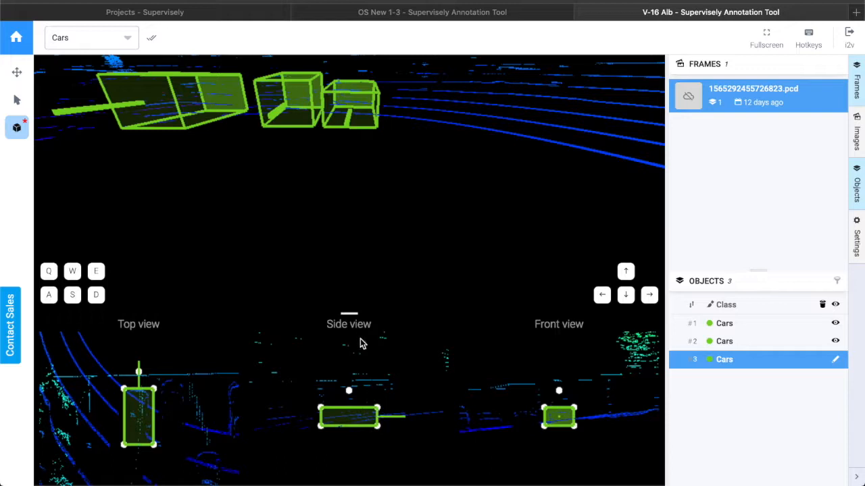
pyautogui.moveTo(378, 409); pyautogui.dragTo(378, 405)
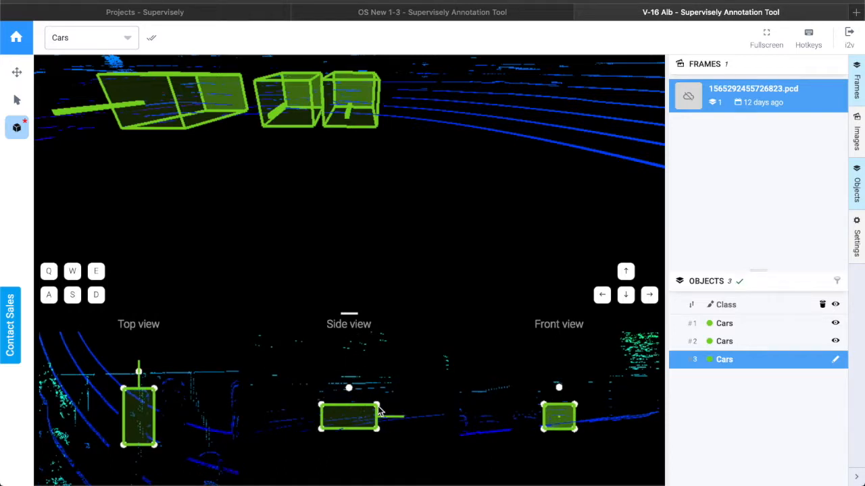
pyautogui.scroll(5, 250, 162)
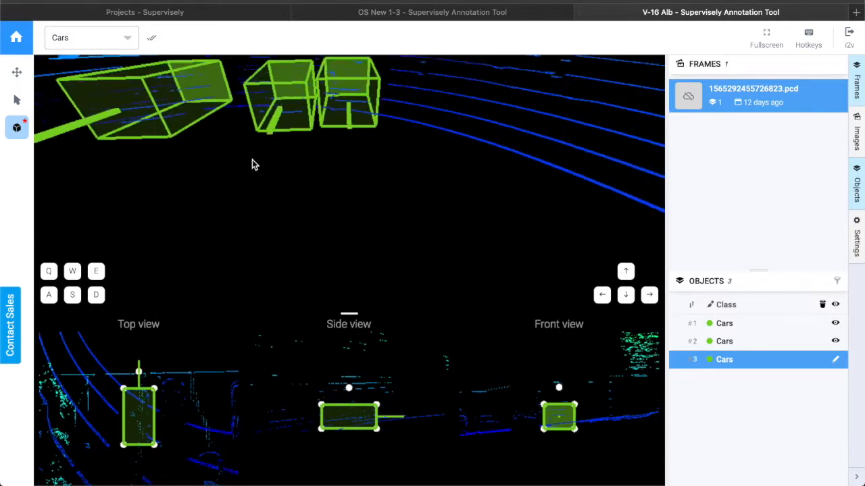
pyautogui.moveTo(244, 176); pyautogui.dragTo(251, 151)
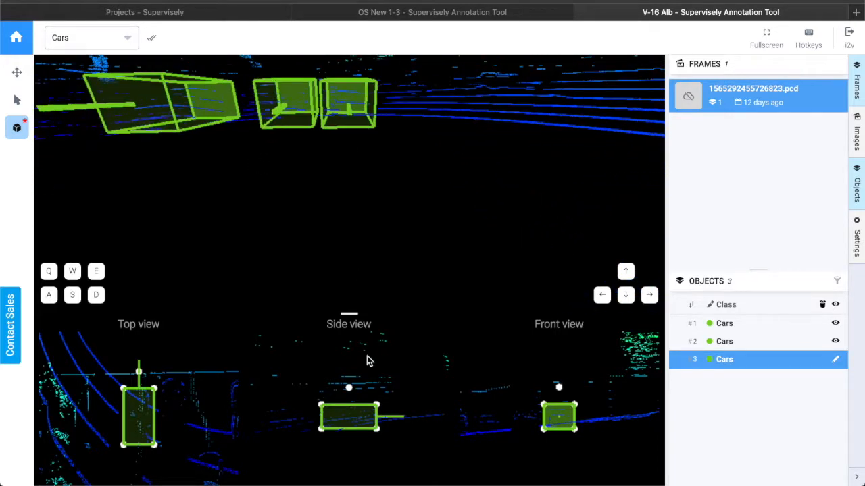
pyautogui.moveTo(378, 405); pyautogui.dragTo(377, 403)
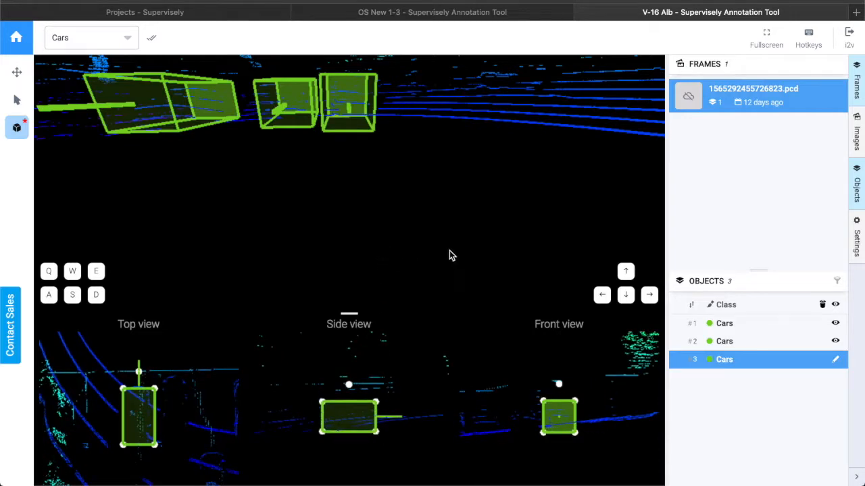
# Open the scene settings and scroll through the point cloud view options.
pyautogui.moveTo(442, 252); pyautogui.dragTo(296, 250)
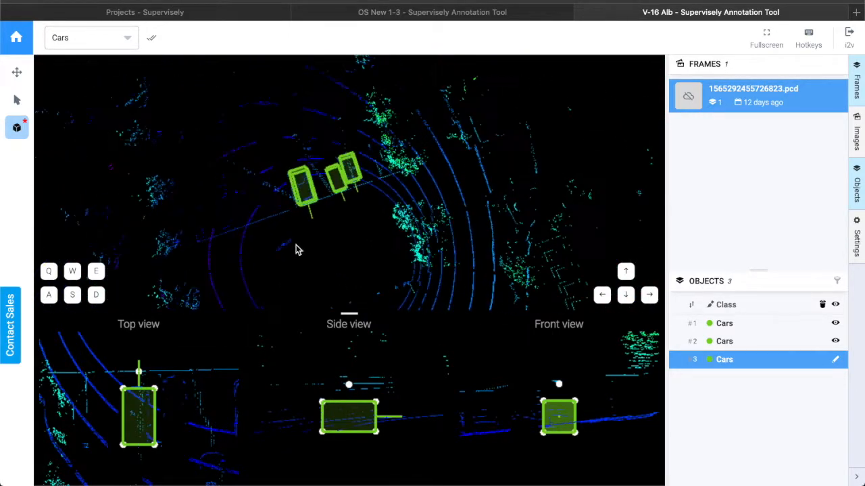
pyautogui.click(859, 253)
pyautogui.scroll(-3, 770, 370)
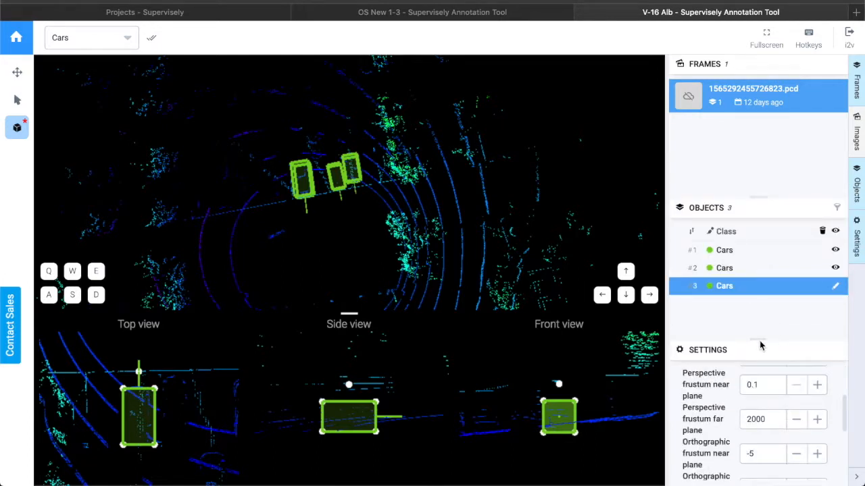
pyautogui.moveTo(759, 339); pyautogui.dragTo(755, 298)
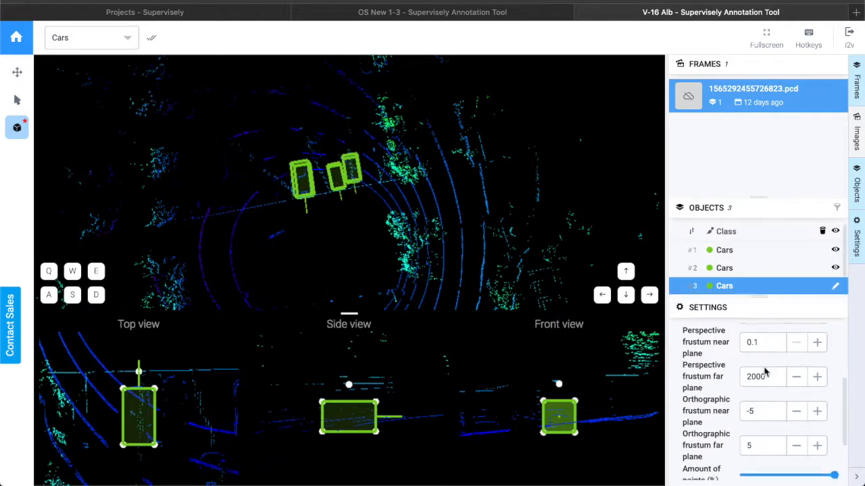
pyautogui.scroll(2, 765, 371)
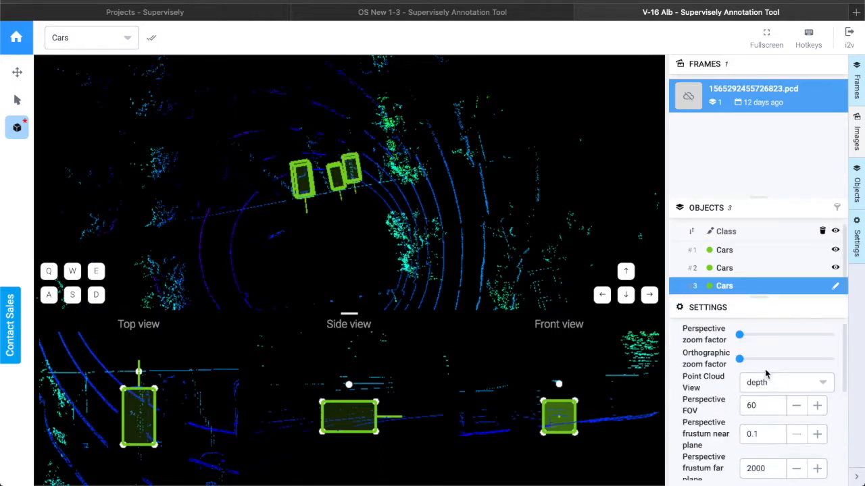
# Try the regular and distance point cloud color modes, returning the point cloud view to depth.
pyautogui.click(832, 385)
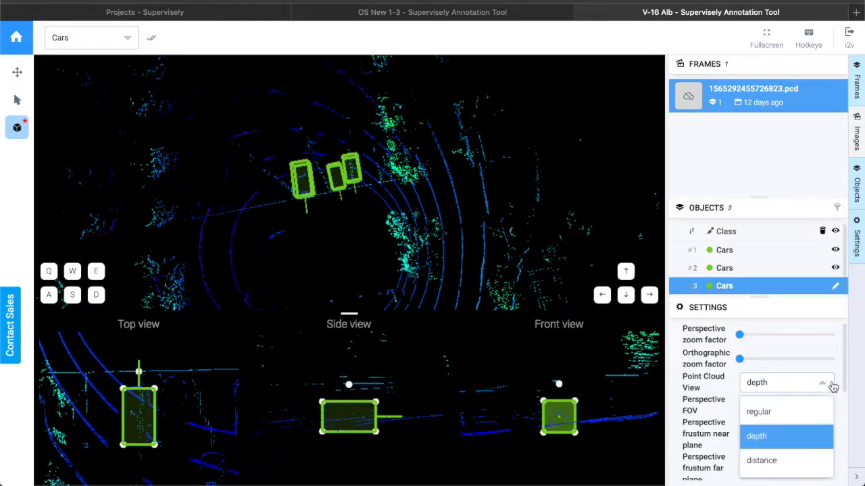
pyautogui.click(782, 416)
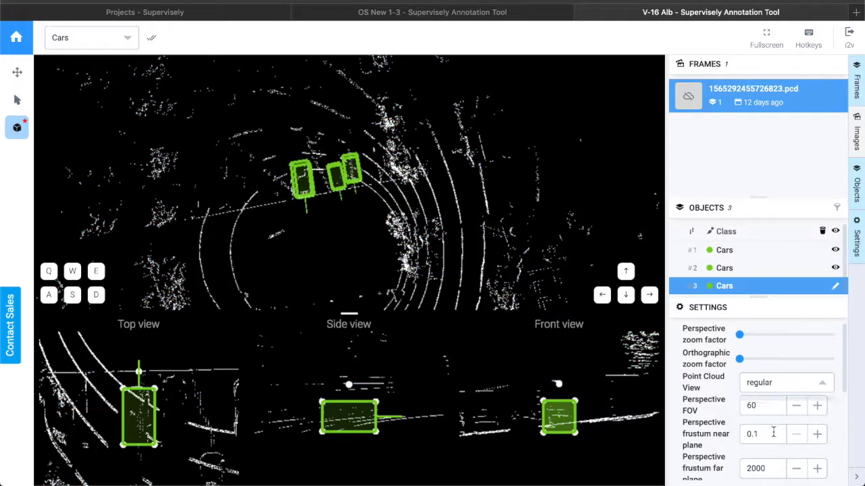
pyautogui.click(792, 385)
pyautogui.click(770, 461)
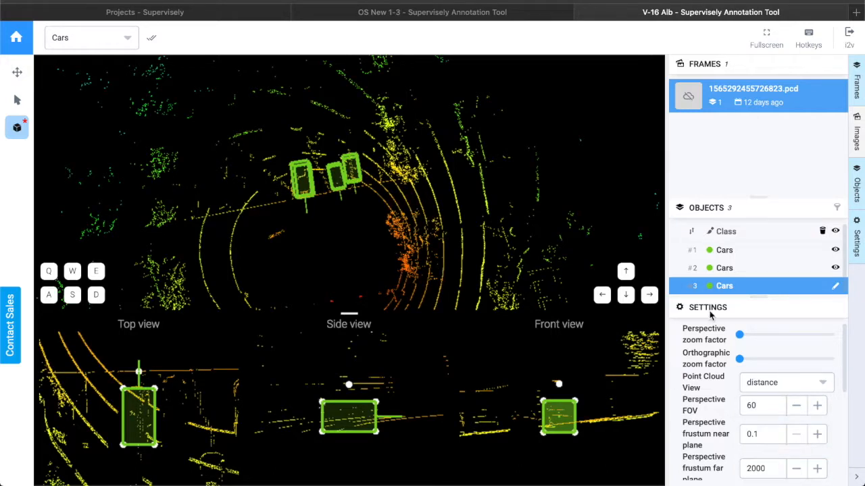
pyautogui.click(789, 392)
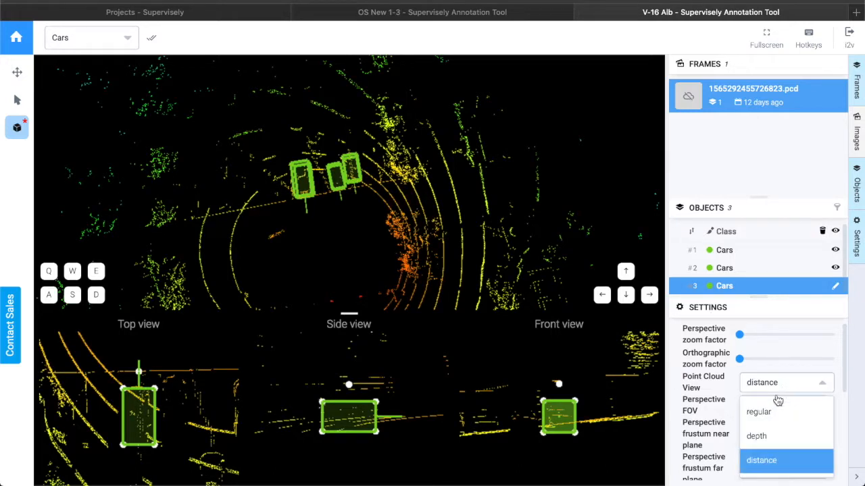
pyautogui.click(760, 437)
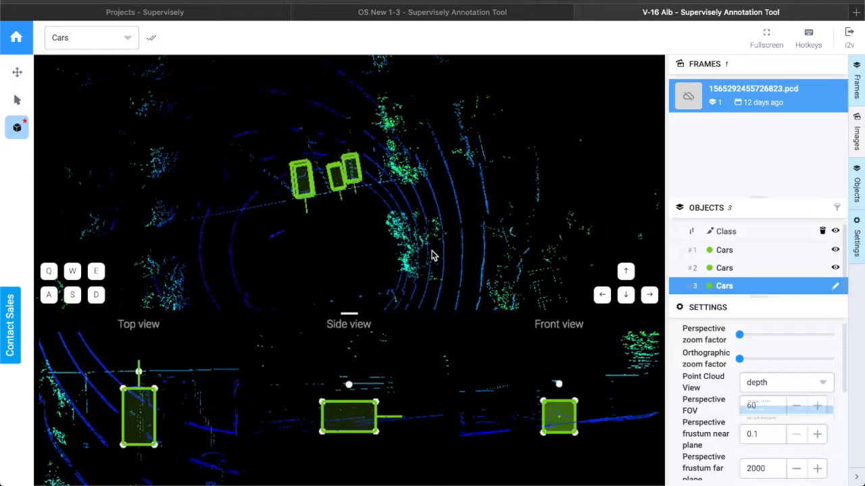
# Set the perspective field of view to 65.
pyautogui.moveTo(381, 245)
pyautogui.mouseDown()
pyautogui.moveTo(388, 237)
pyautogui.moveTo(373, 232)
pyautogui.mouseUp()
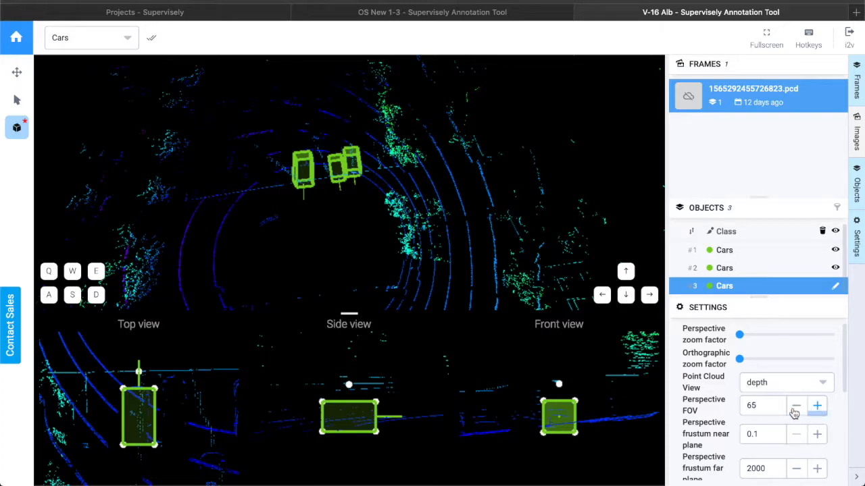
pyautogui.click(818, 408)
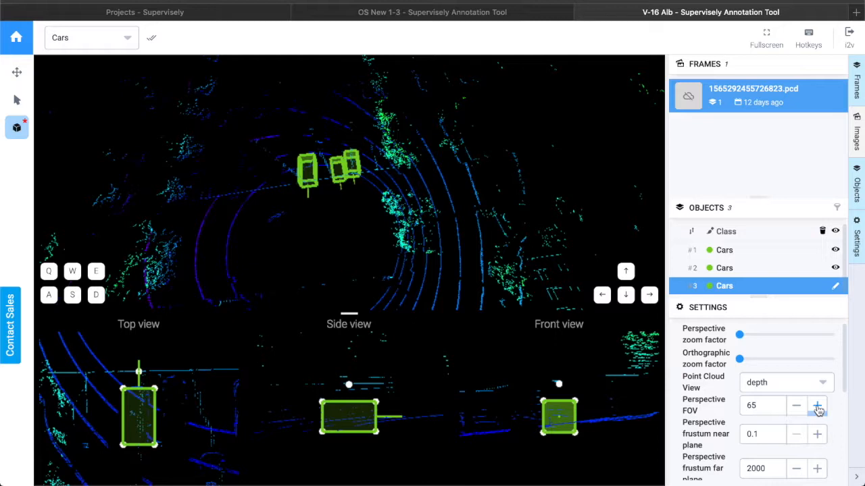
pyautogui.click(818, 408)
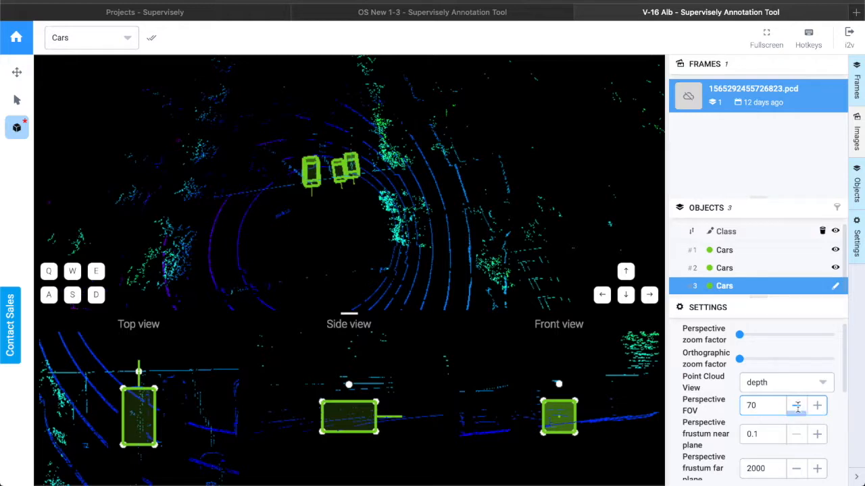
pyautogui.click(796, 409)
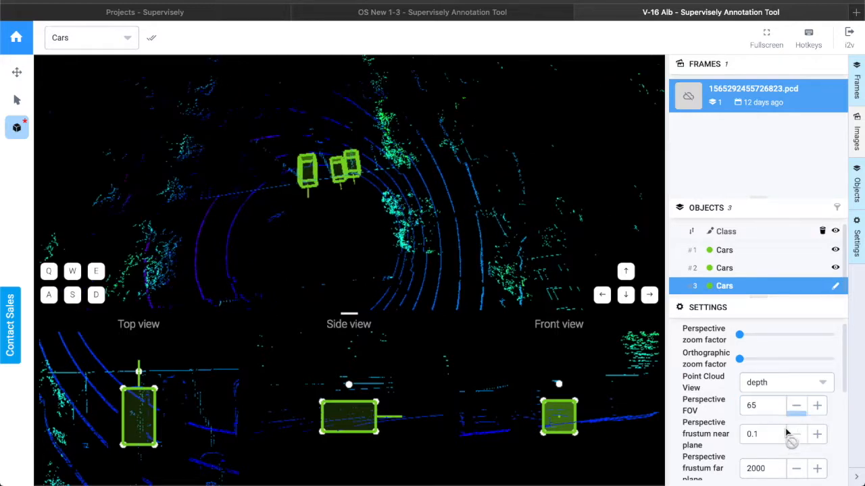
# Increase the point size in the scene settings to 0.09.
pyautogui.scroll(-1, 786, 431)
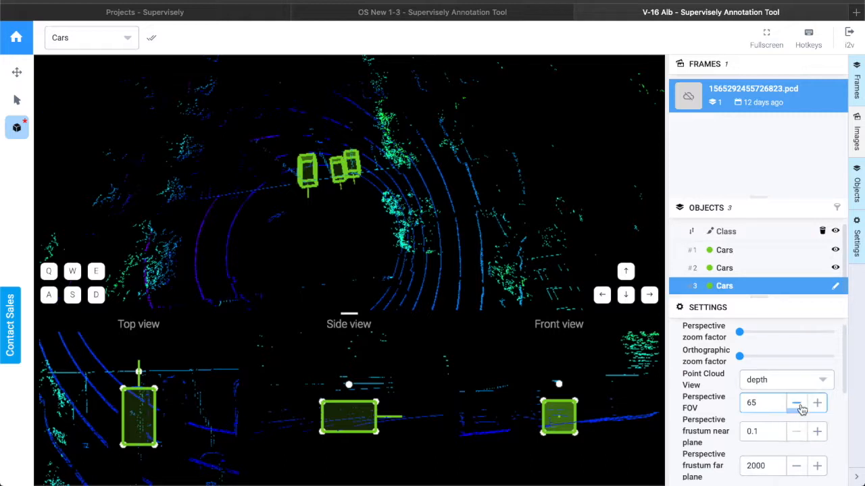
pyautogui.scroll(-2, 797, 429)
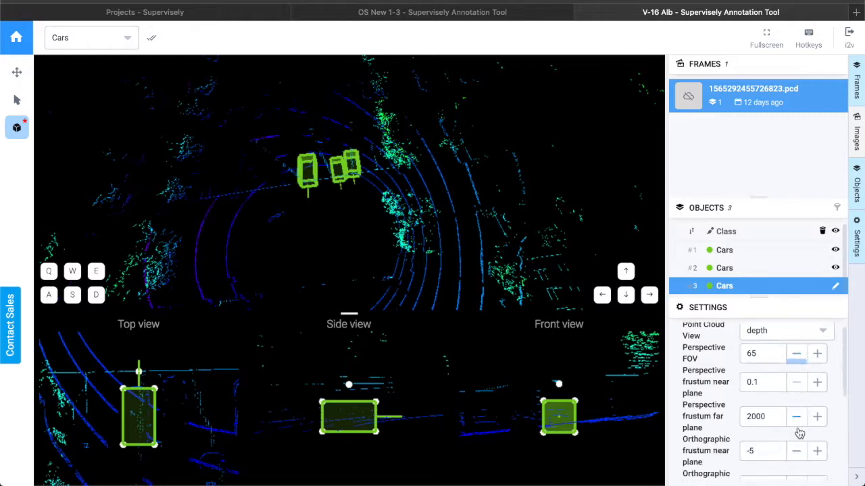
pyautogui.scroll(-1, 797, 433)
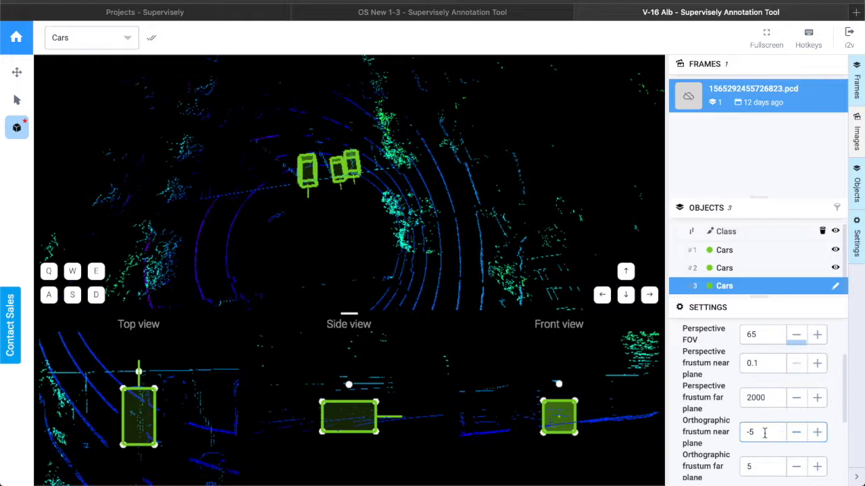
pyautogui.scroll(-5, 806, 436)
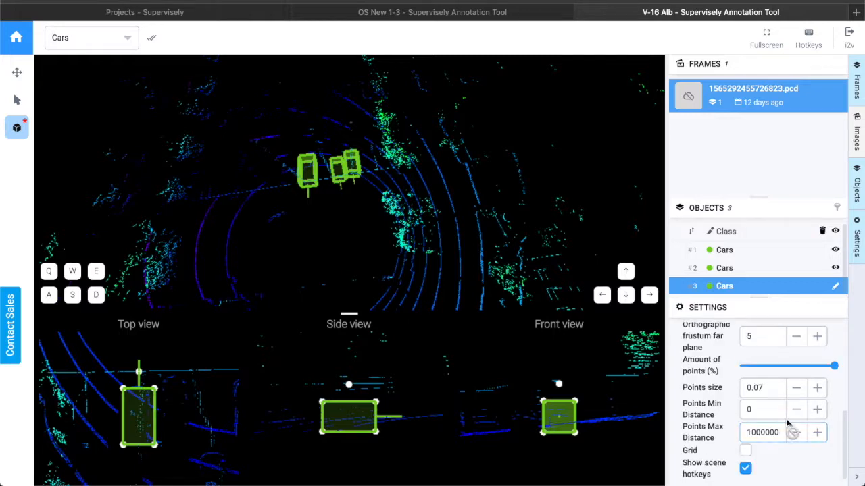
pyautogui.click(817, 390)
pyautogui.click(817, 390)
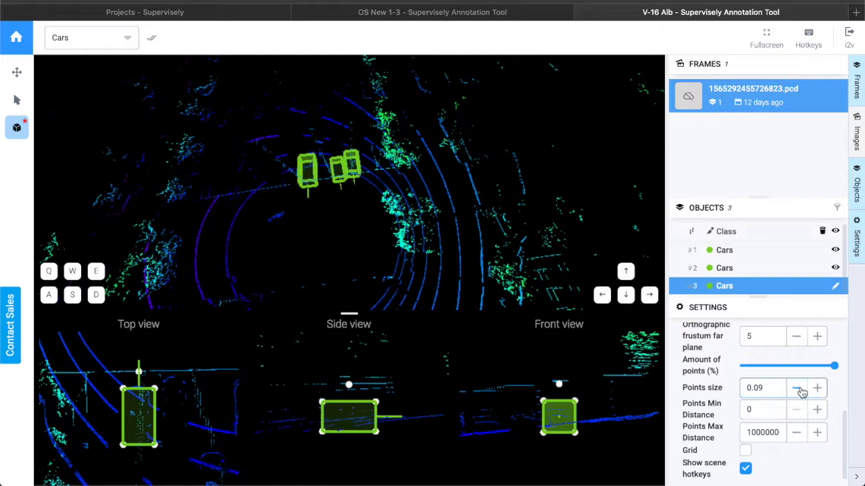
# Turn the scene grid on and then off again.
pyautogui.moveTo(326, 258); pyautogui.dragTo(392, 246)
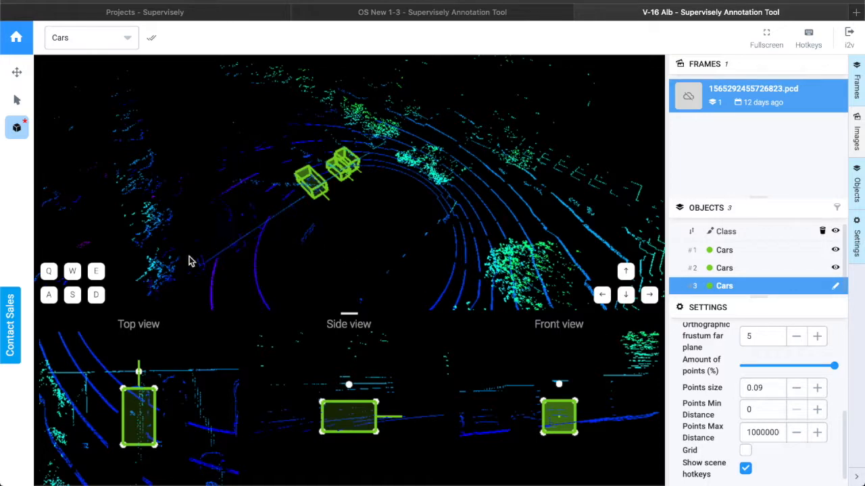
pyautogui.moveTo(187, 277); pyautogui.dragTo(338, 249)
pyautogui.scroll(-1, 742, 402)
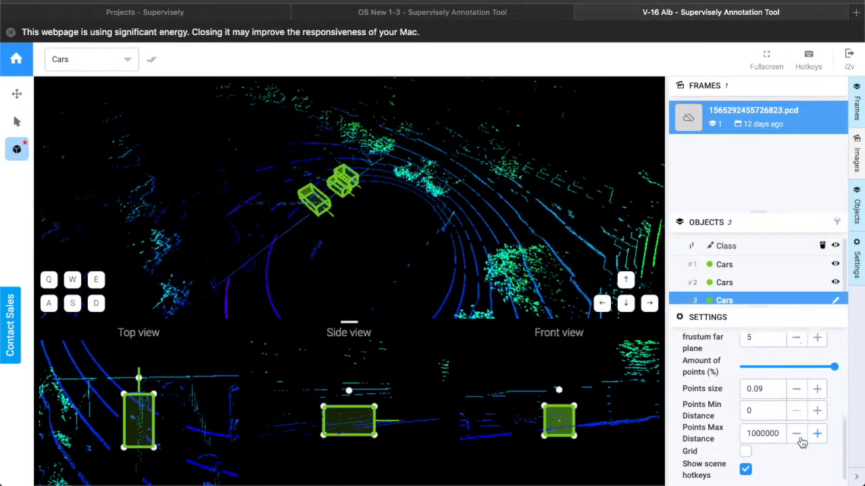
pyautogui.click(745, 453)
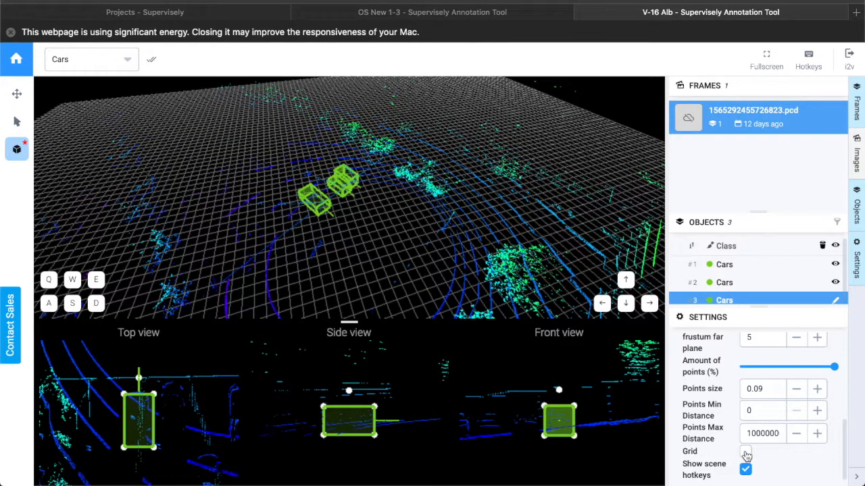
pyautogui.click(746, 453)
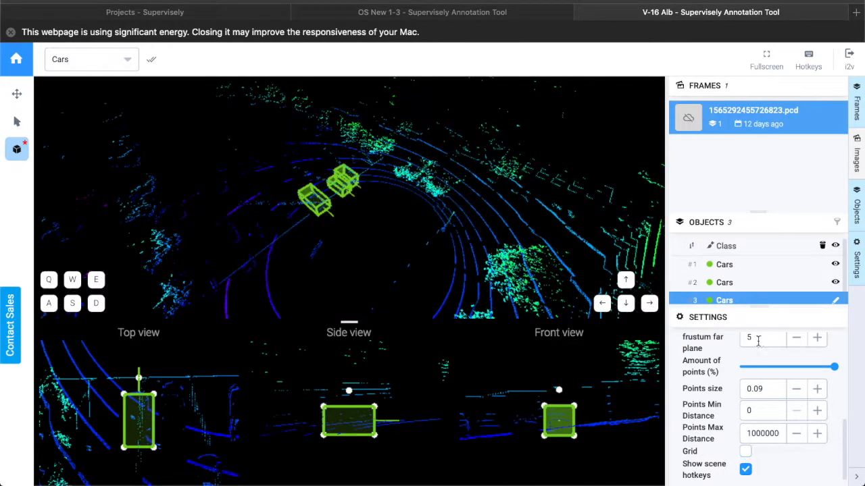